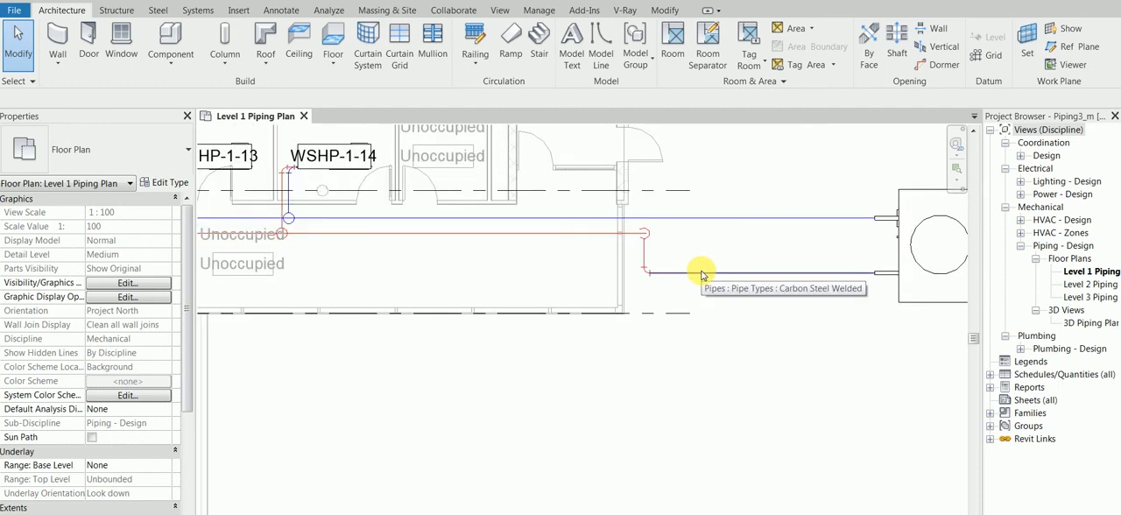
Examine the Level 1 piping layout from cooling tower CT-1 along the supply and return mains to the WSHP units.
scroll(709, 333, down, 6)
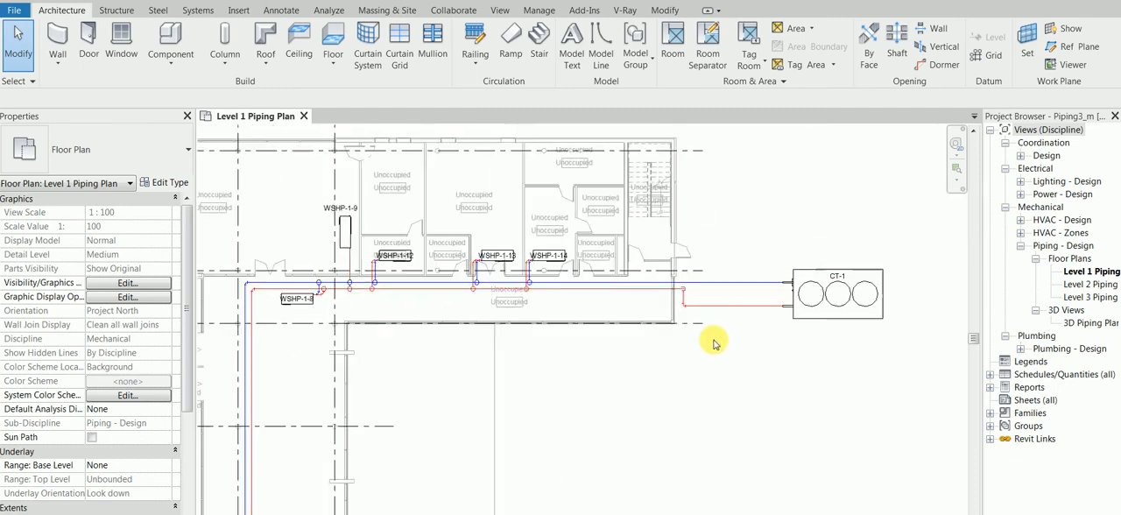
middle_drag(492, 361, 533, 305)
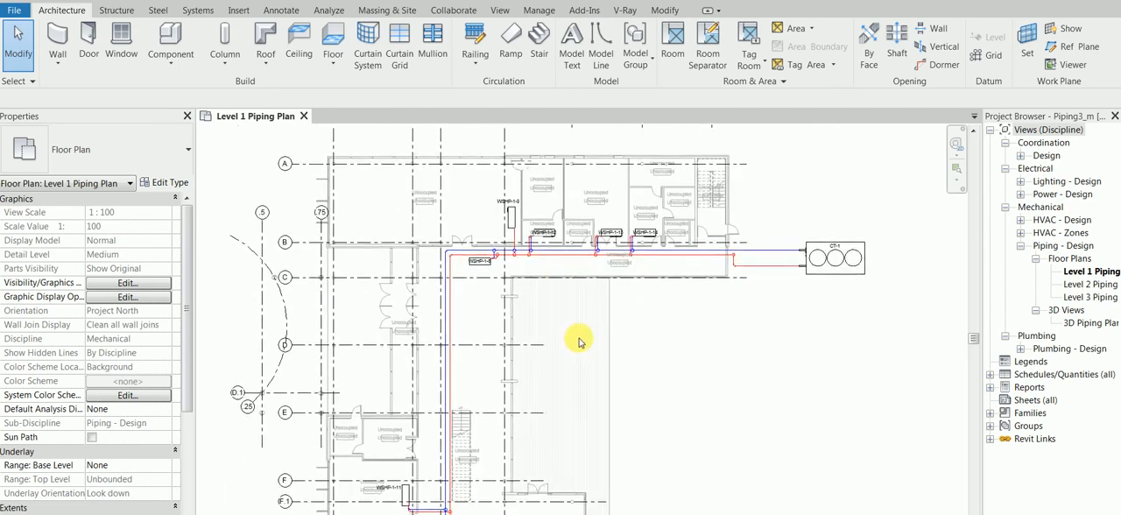
scroll(579, 342, down, 2)
middle_drag(585, 380, 505, 274)
scroll(613, 462, down, 1)
middle_drag(613, 462, 601, 400)
scroll(545, 332, up, 2)
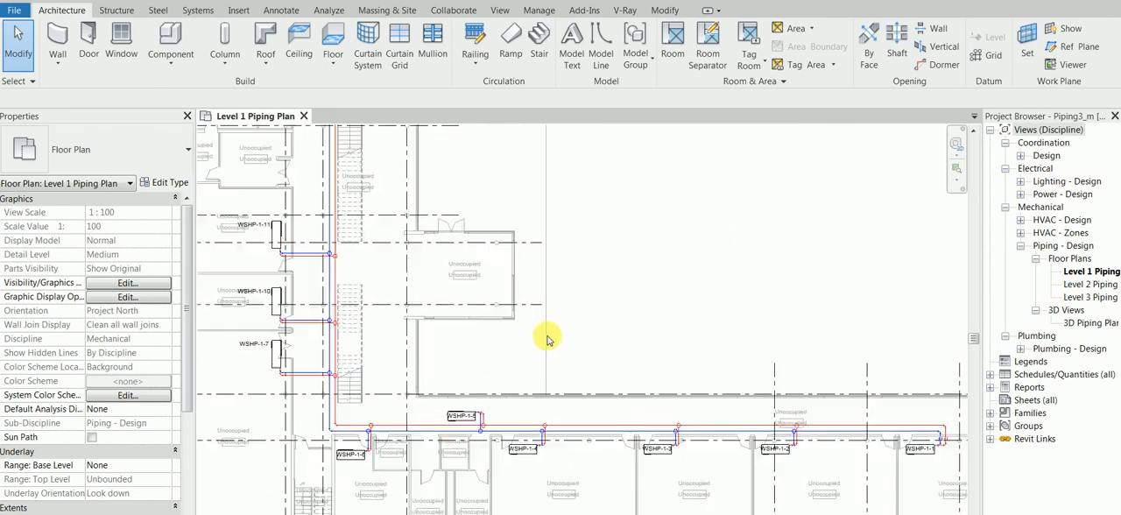
scroll(546, 325, up, 1)
middle_drag(580, 274, 584, 315)
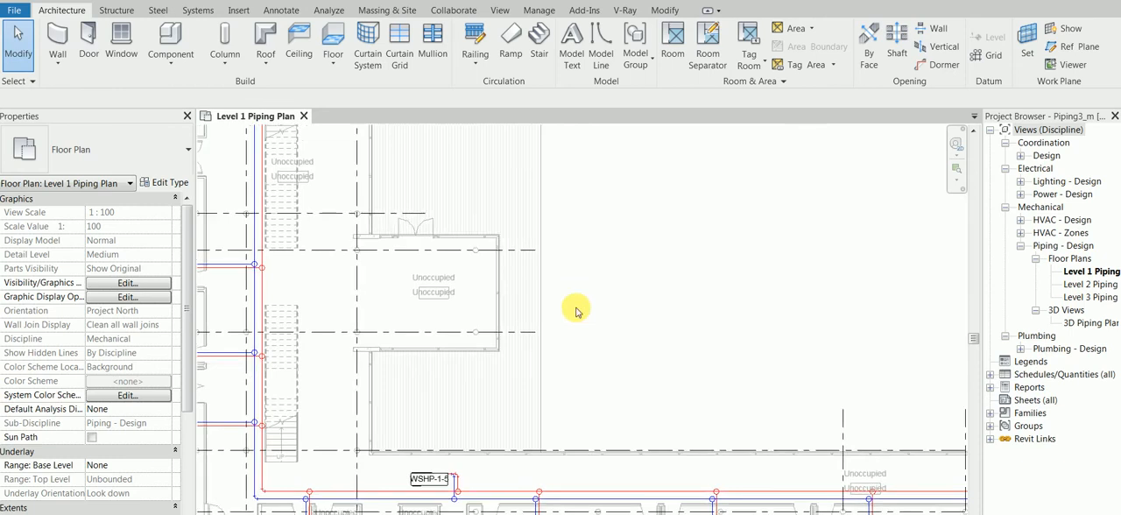
scroll(576, 309, down, 2)
middle_drag(601, 245, 602, 278)
scroll(601, 275, down, 1)
middle_drag(596, 224, 601, 345)
Inspect the flow and pressure drop properties of heat pump WSHP-1-14.
scroll(600, 345, up, 1)
scroll(573, 149, up, 4)
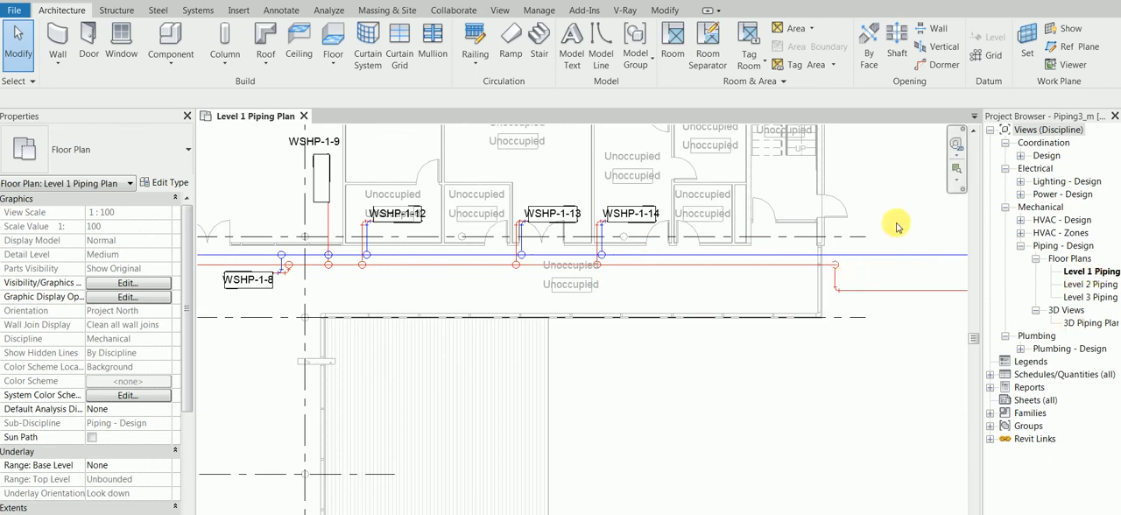
scroll(752, 253, up, 2)
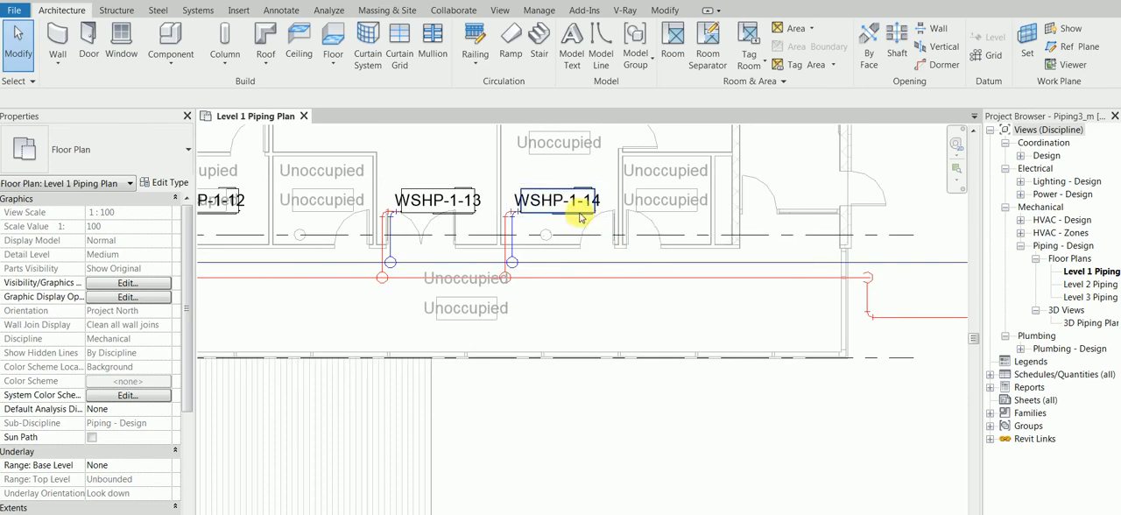
click(578, 217)
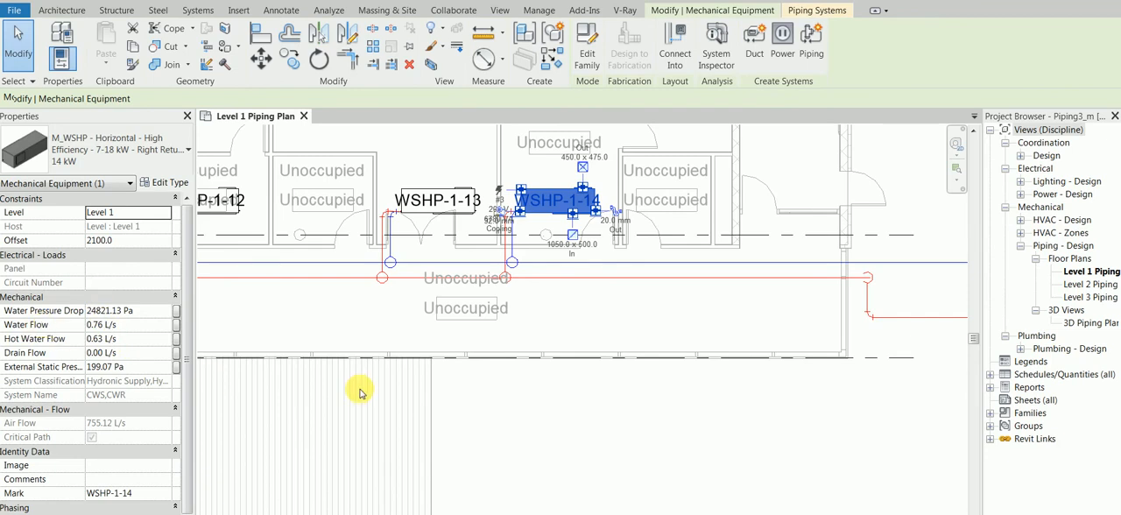
click(608, 313)
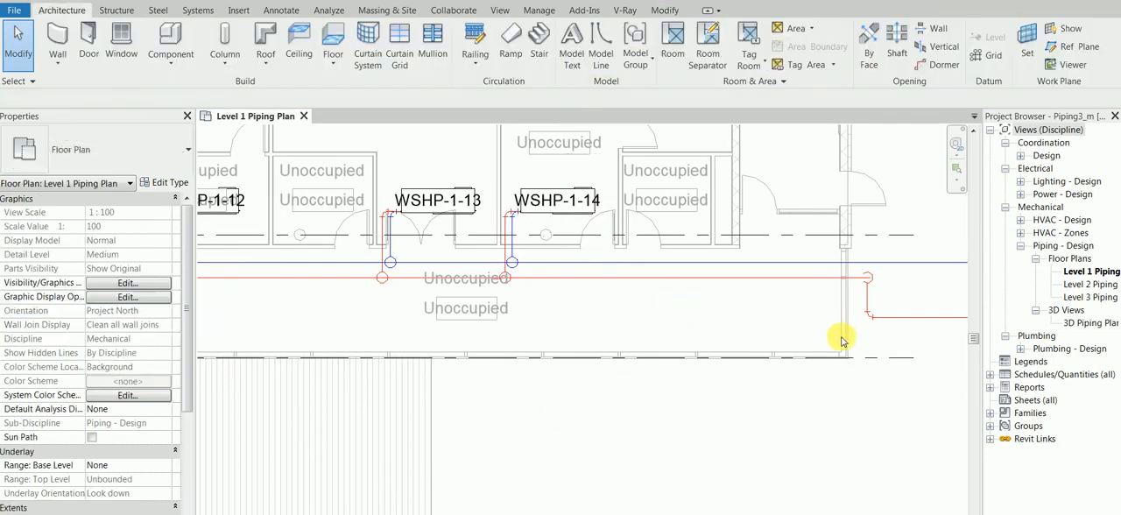
Inspect the size, flow, velocity, friction and pressure drop properties of the return pipe connected to CT-1.
scroll(841, 332, down, 1)
middle_drag(806, 322, 570, 317)
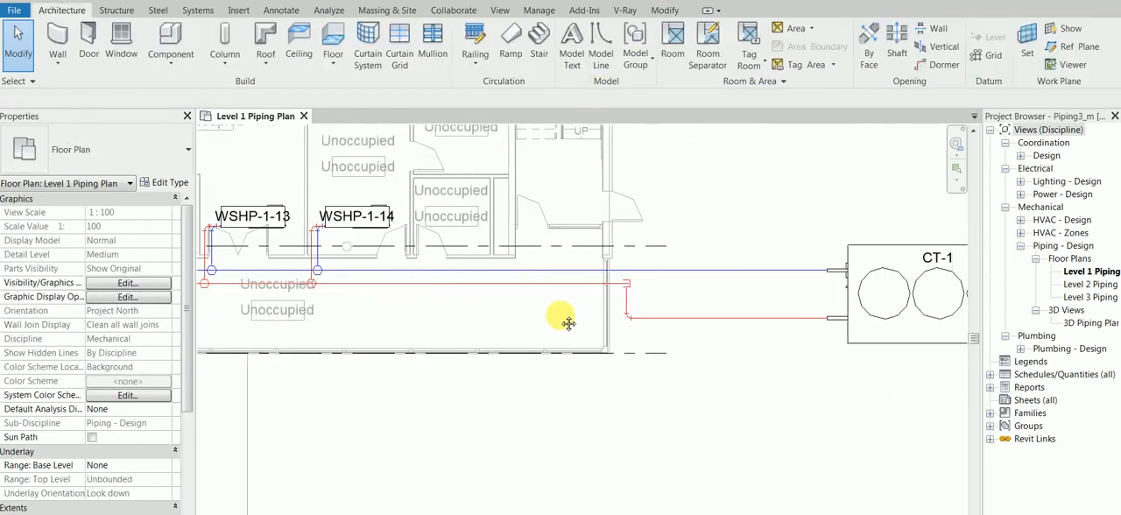
click(725, 317)
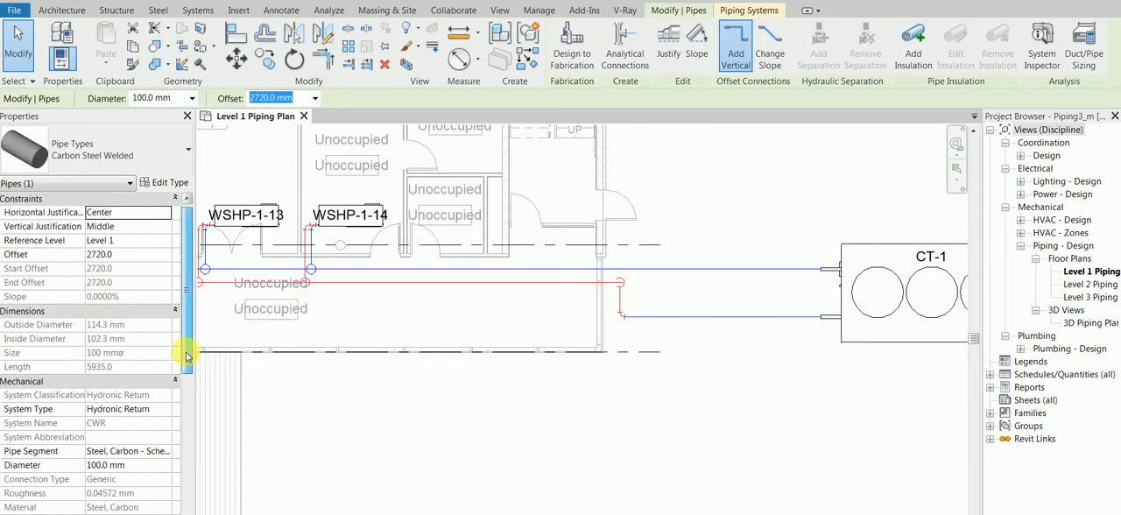
scroll(185, 361, down, 1)
drag(185, 362, 158, 437)
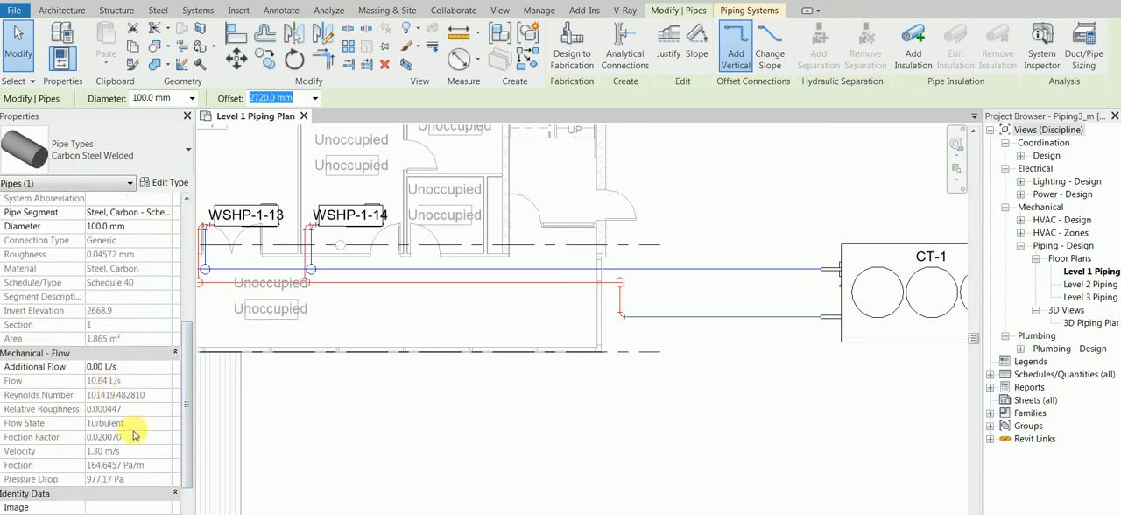
click(657, 398)
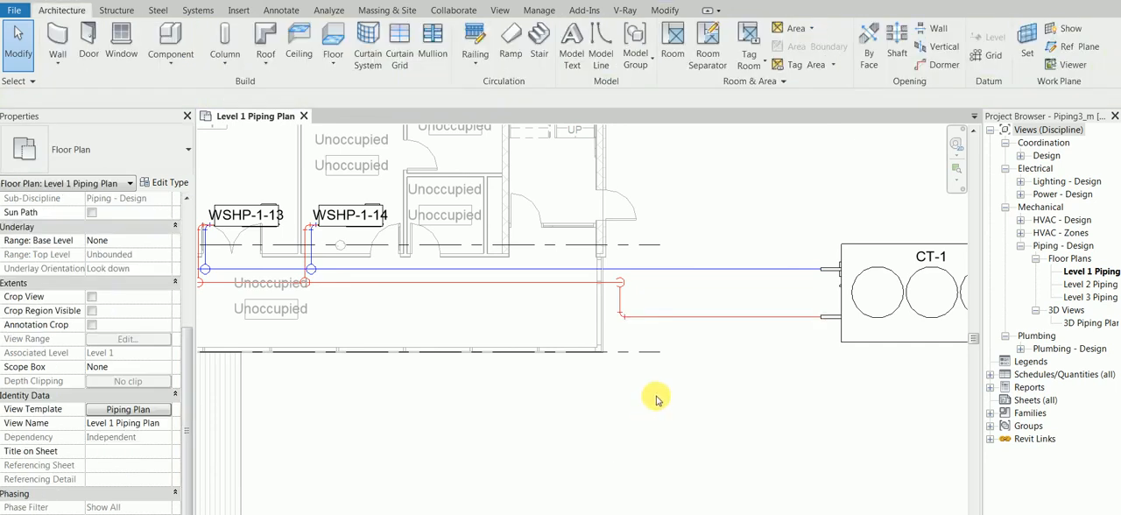
Select cooling tower CT-1 together with its entire connected supply and return piping network.
scroll(657, 398, down, 1)
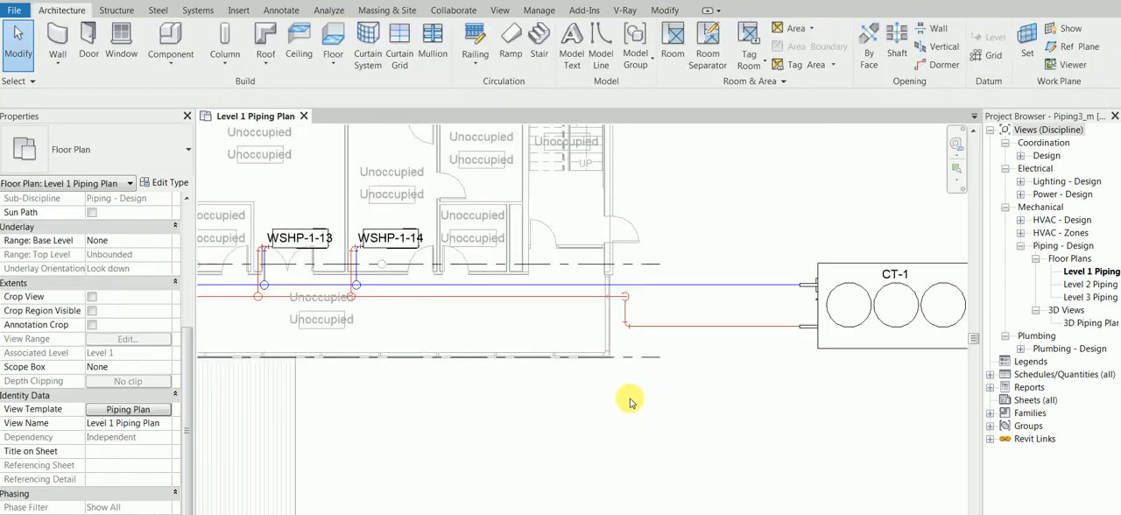
scroll(631, 400, down, 1)
scroll(630, 400, down, 1)
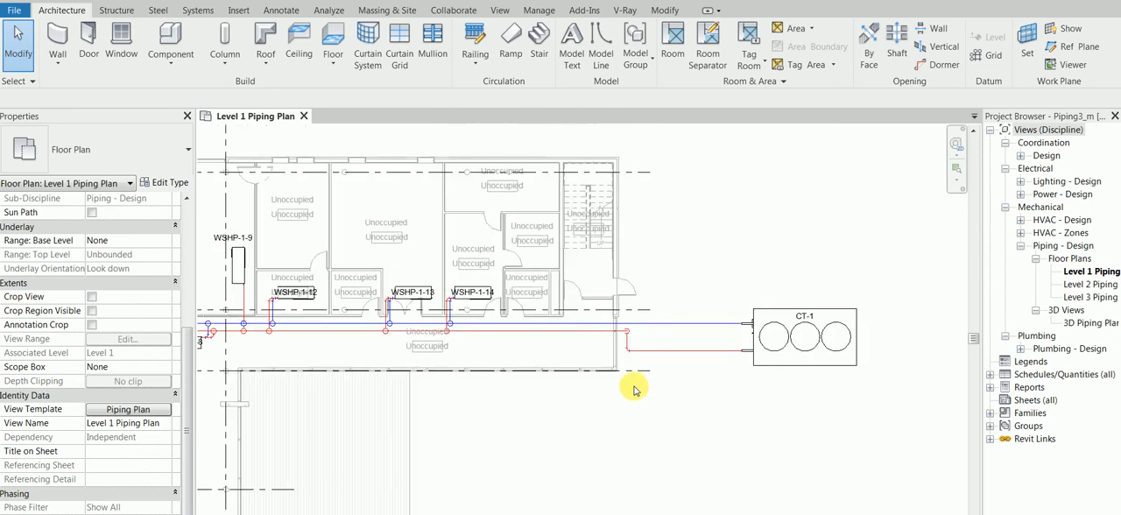
scroll(647, 392, down, 1)
scroll(707, 393, down, 1)
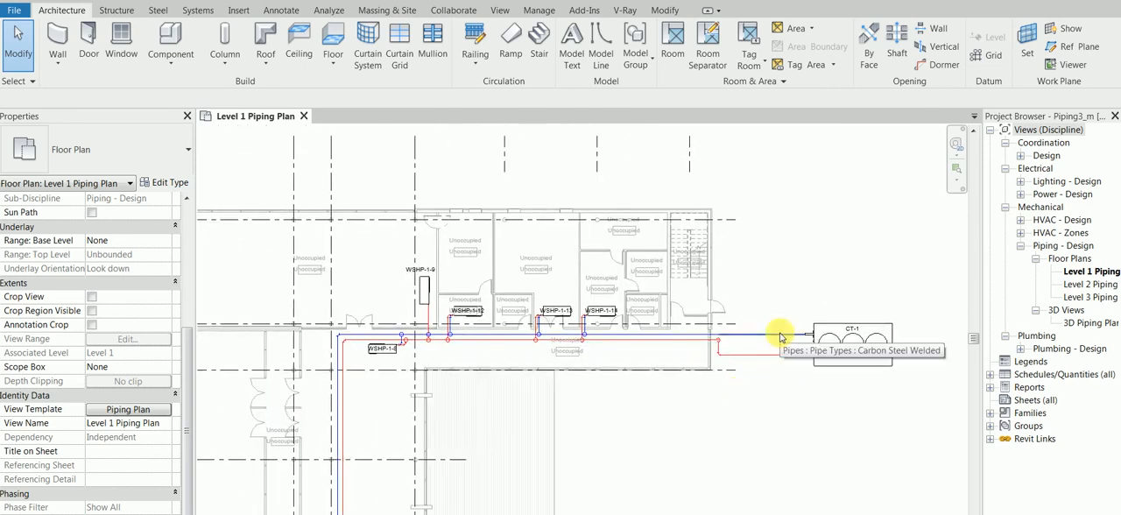
key(Tab)
key(Tab)
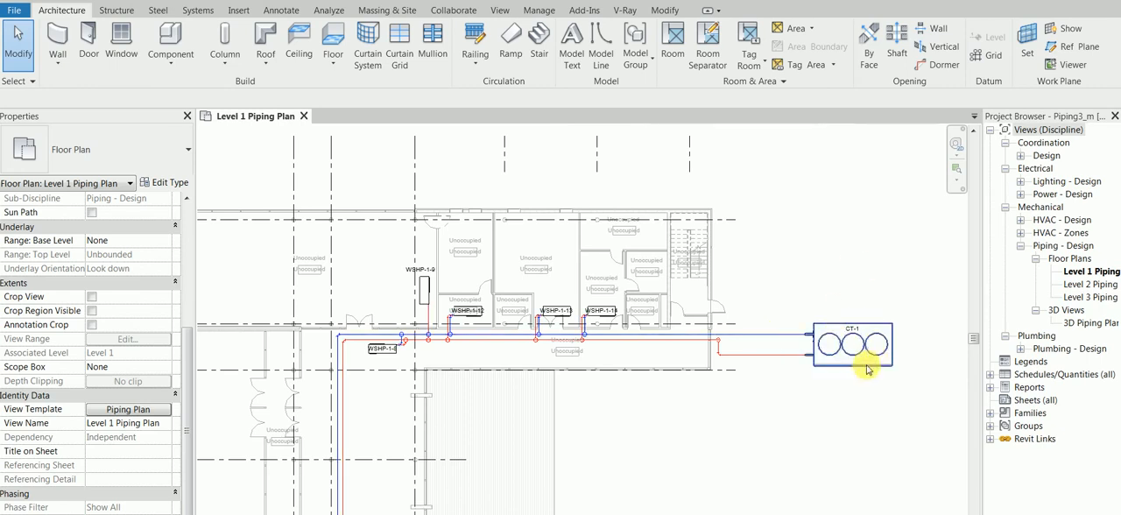
key(Tab)
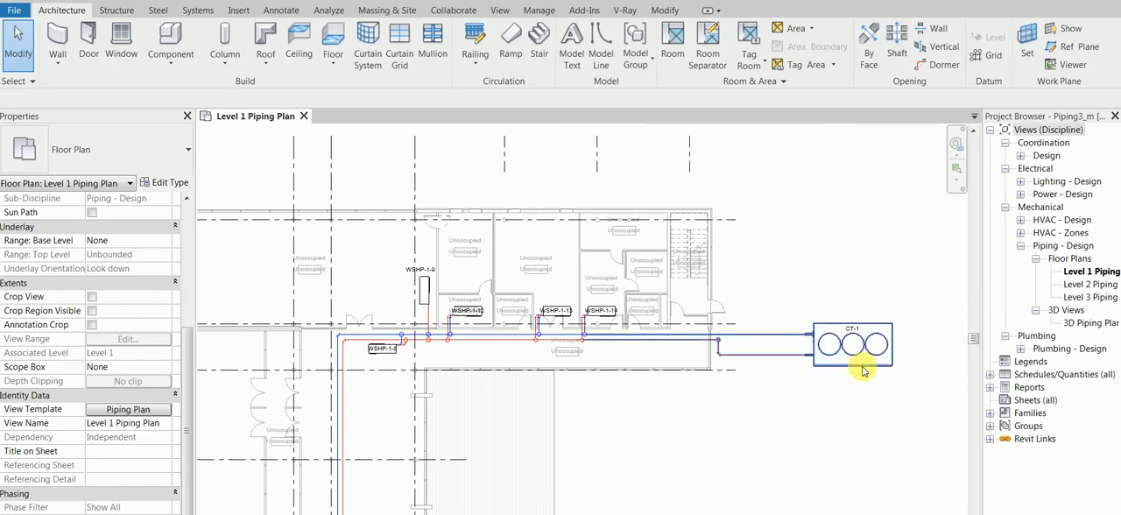
key(Tab)
key(Tab)
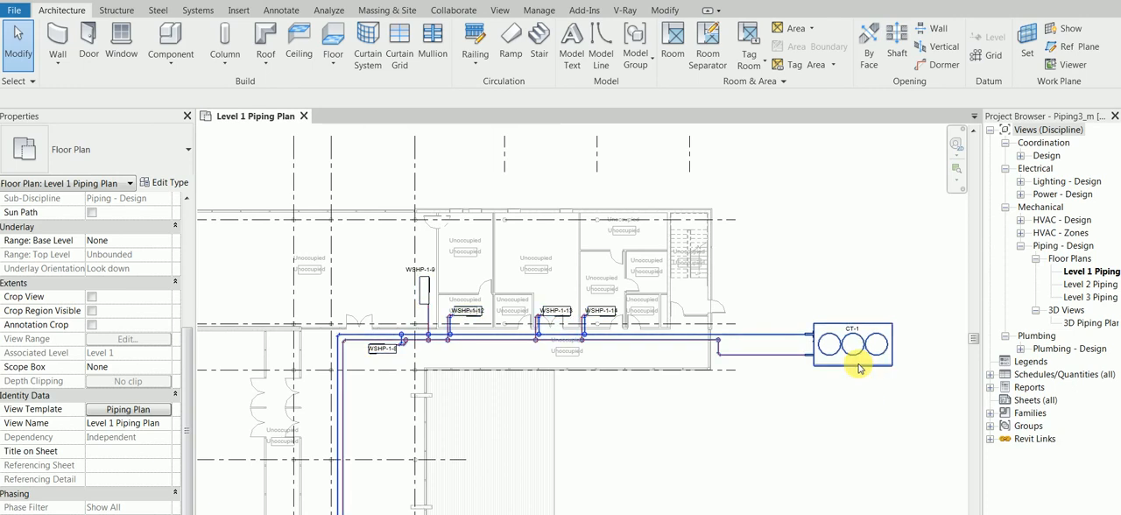
click(859, 369)
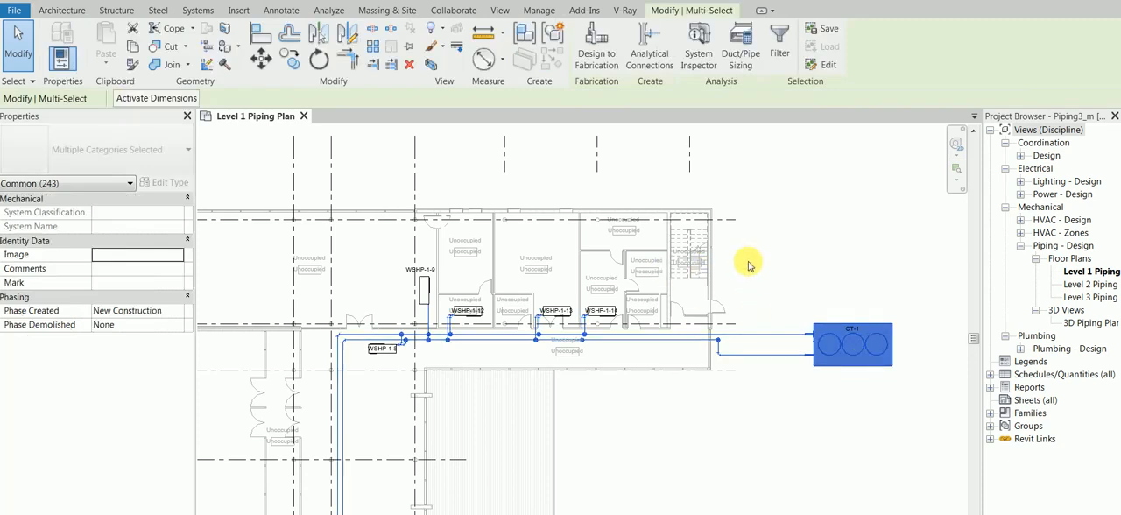
Enable Restrict Size in the pipe sizing settings, review the available maximum sizes and cancel without sizing.
click(746, 44)
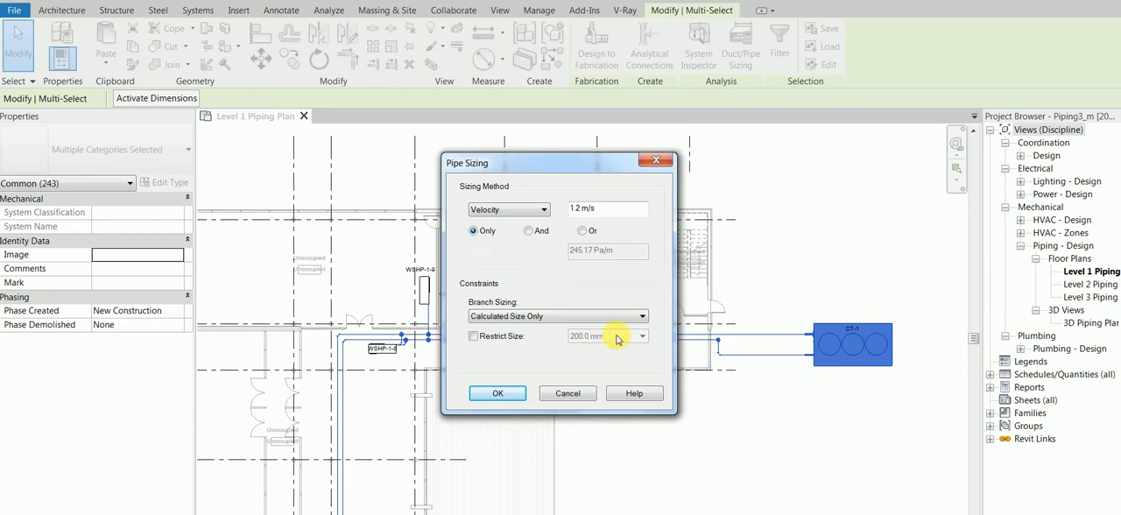
click(516, 336)
click(623, 338)
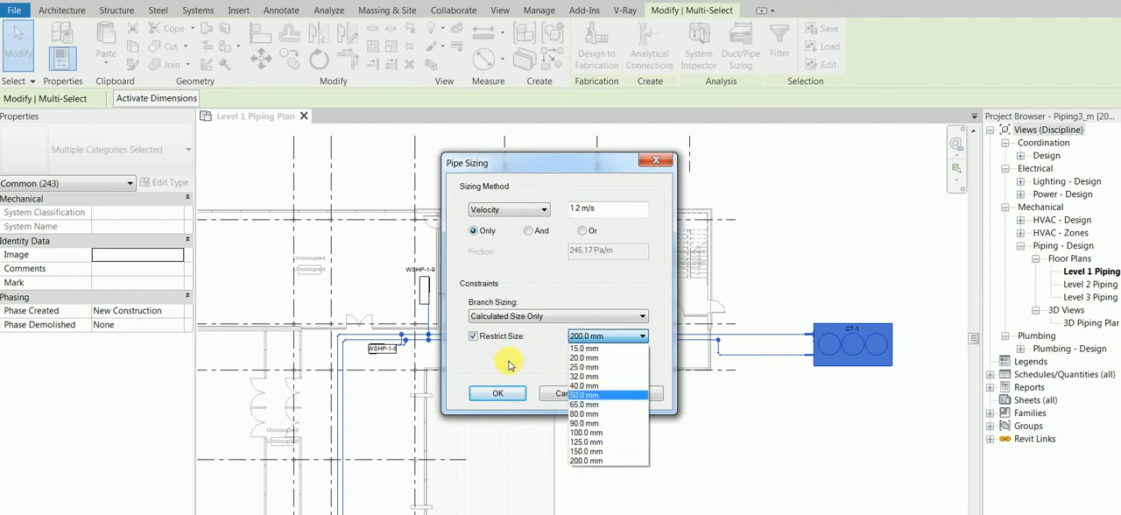
click(509, 365)
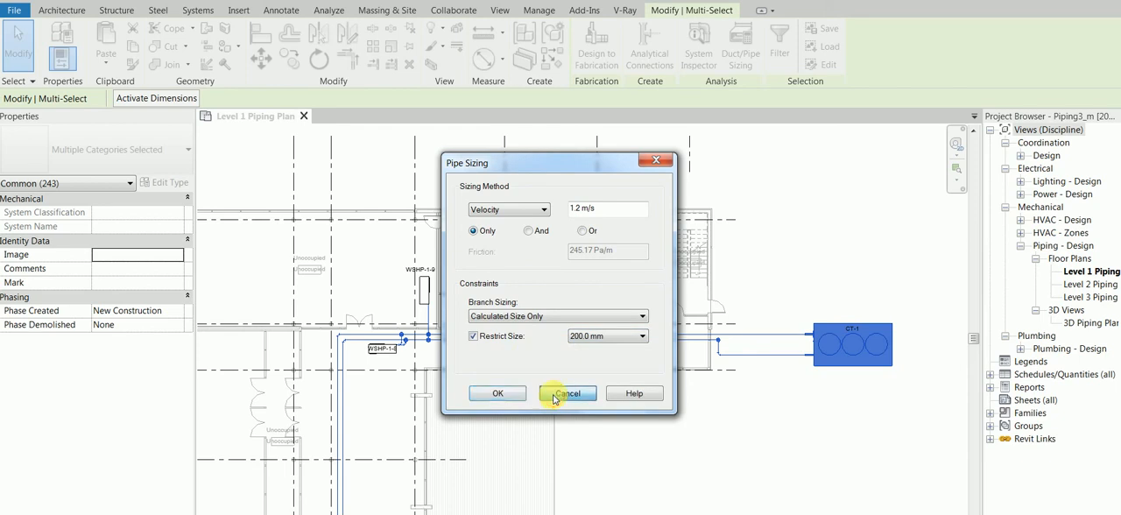
click(561, 394)
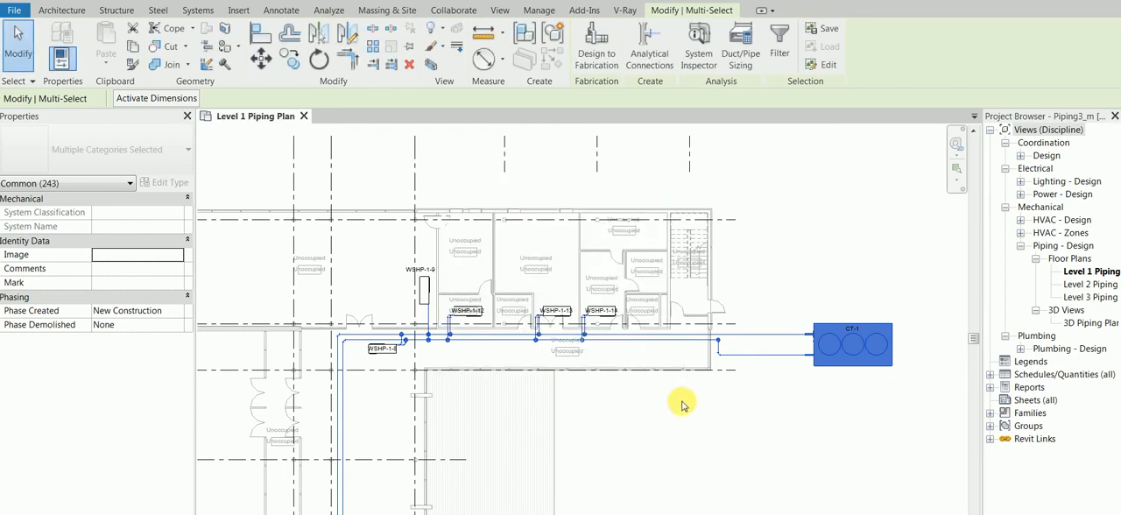
Review the size catalog of the Copper - A pipe segment under Segments and Sizes in the Mechanical Settings.
click(200, 10)
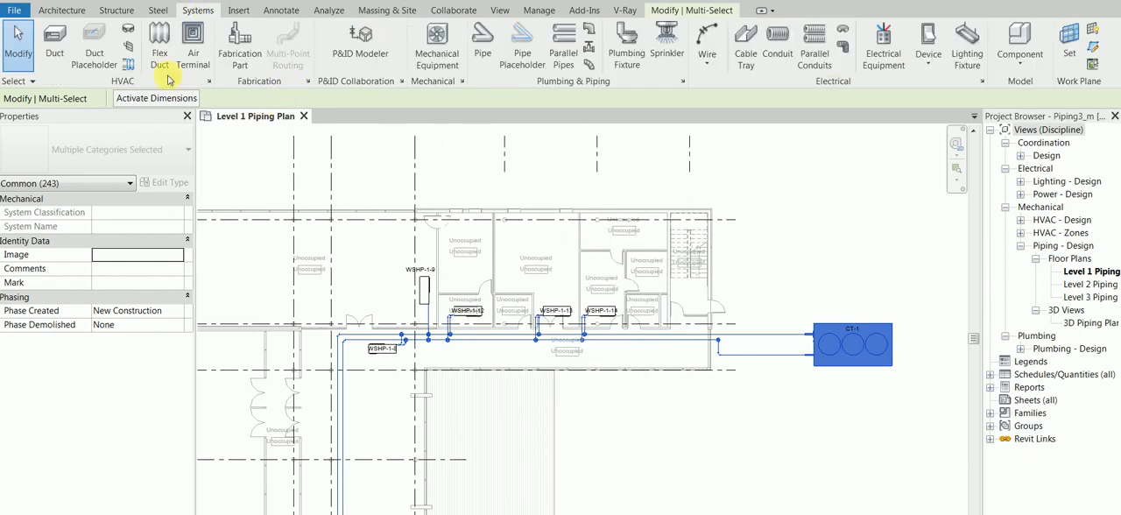
click(463, 82)
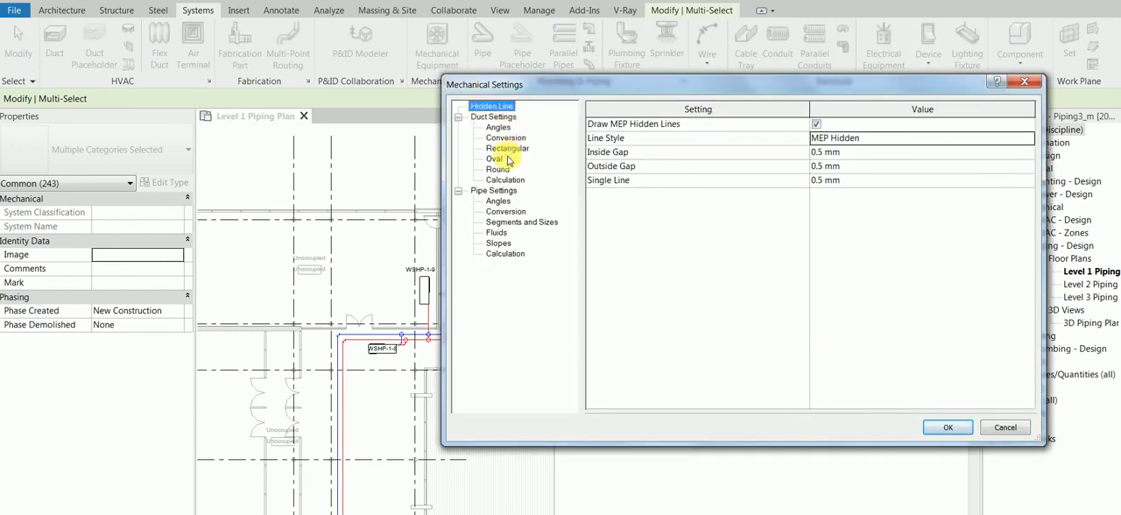
click(501, 223)
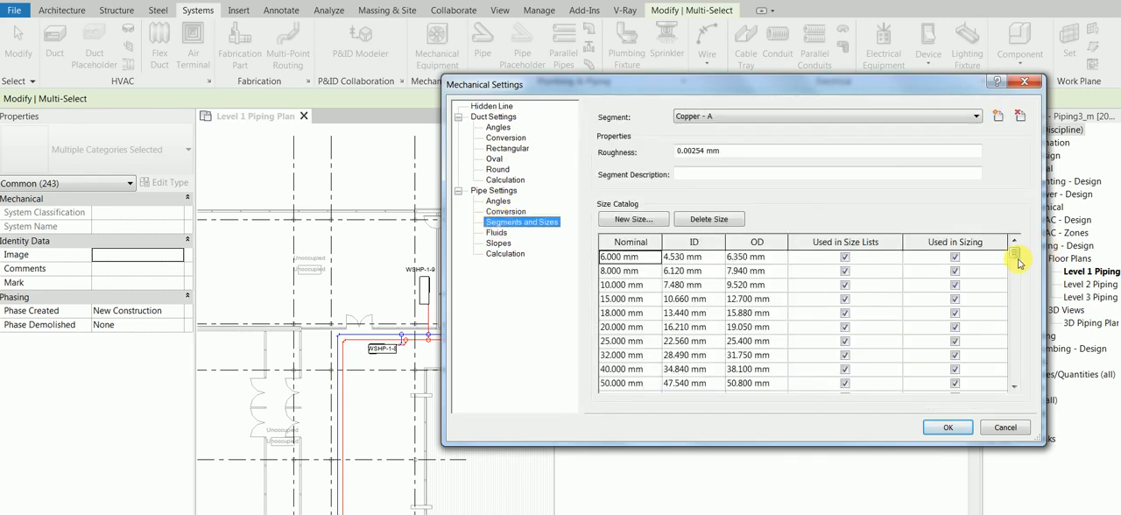
click(714, 117)
click(714, 118)
mouse_move(1014, 253)
mouse_down()
mouse_move(1000, 406)
mouse_move(1016, 241)
mouse_up()
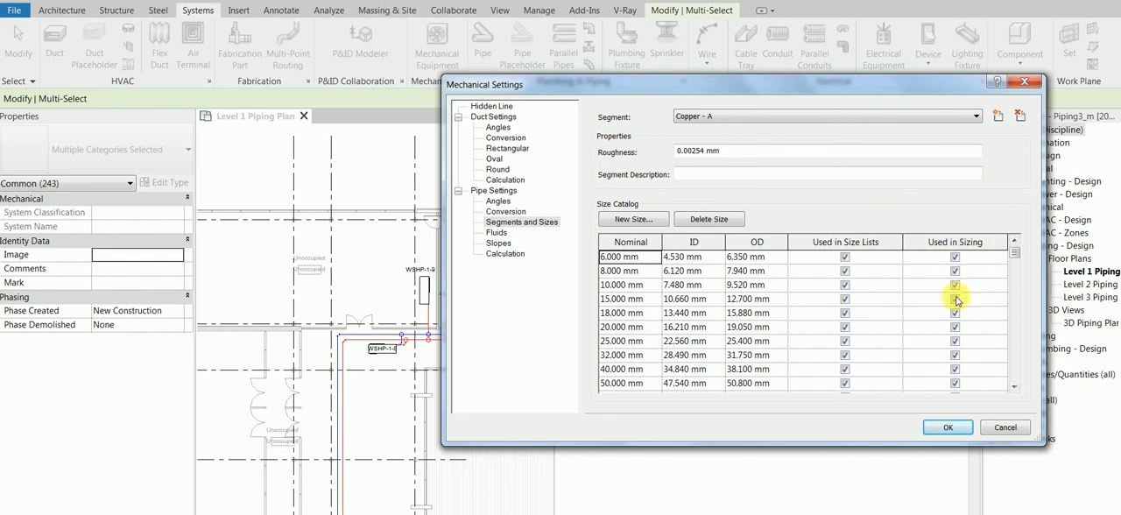
Try excluding the 18, 20, 25, 32 and 40 mm Copper - A sizes from sizing and discard the changes.
click(954, 369)
click(954, 355)
click(955, 312)
click(954, 326)
click(954, 341)
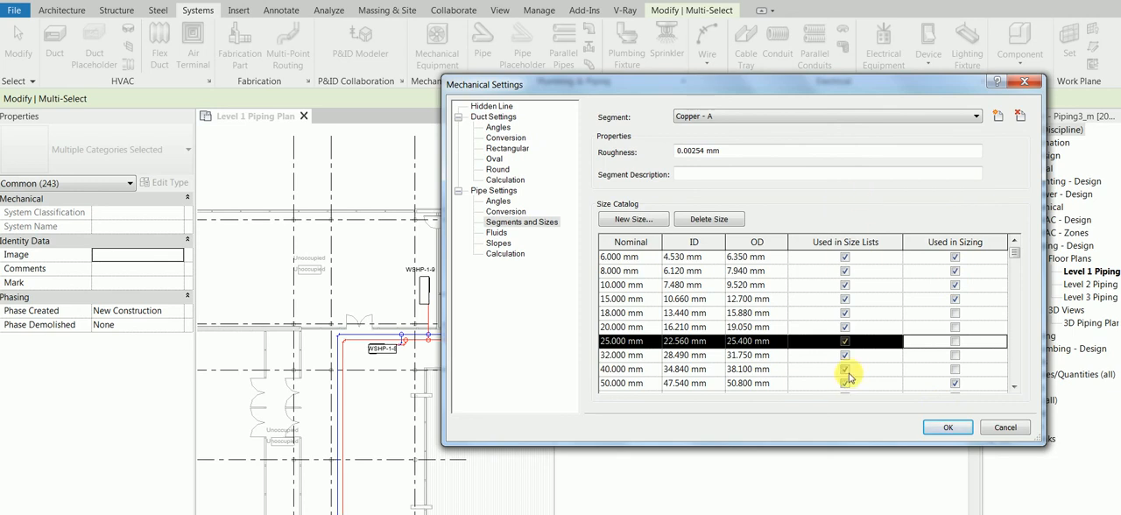
click(1002, 427)
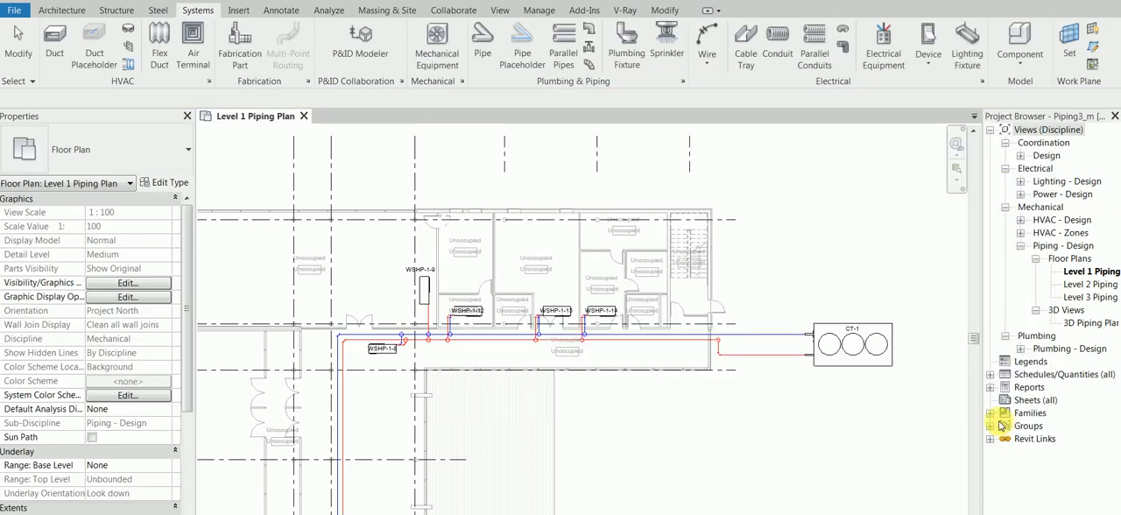
Reselect CT-1 with all of its connected pipes, fittings and heat pump branches.
scroll(769, 383, up, 2)
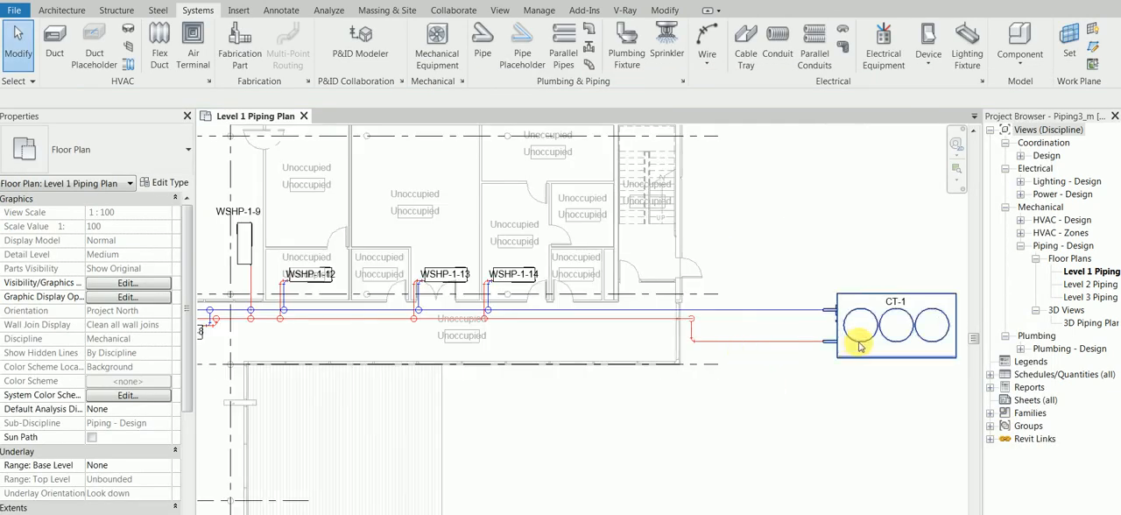
key(Tab)
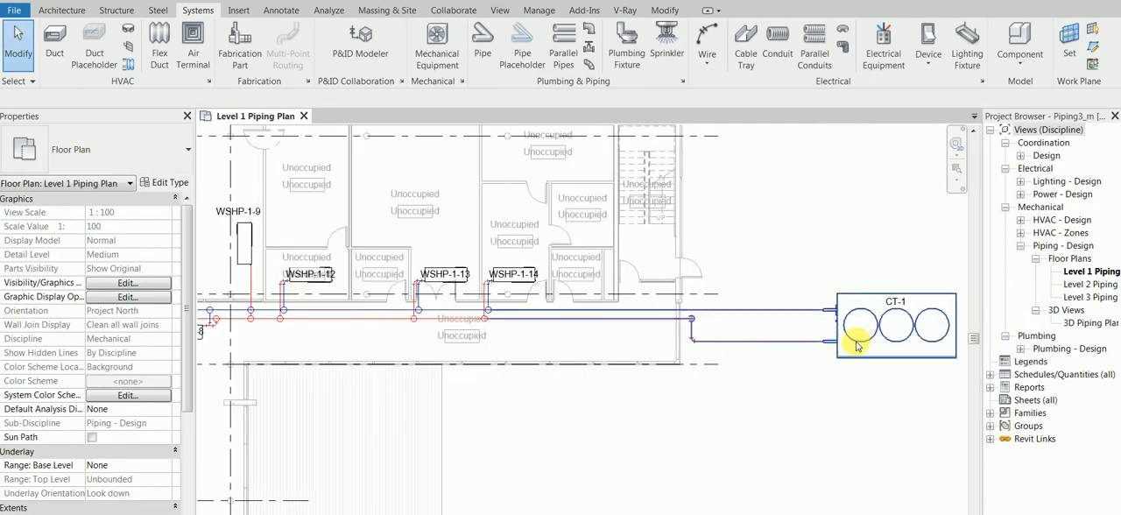
key(Tab)
click(857, 347)
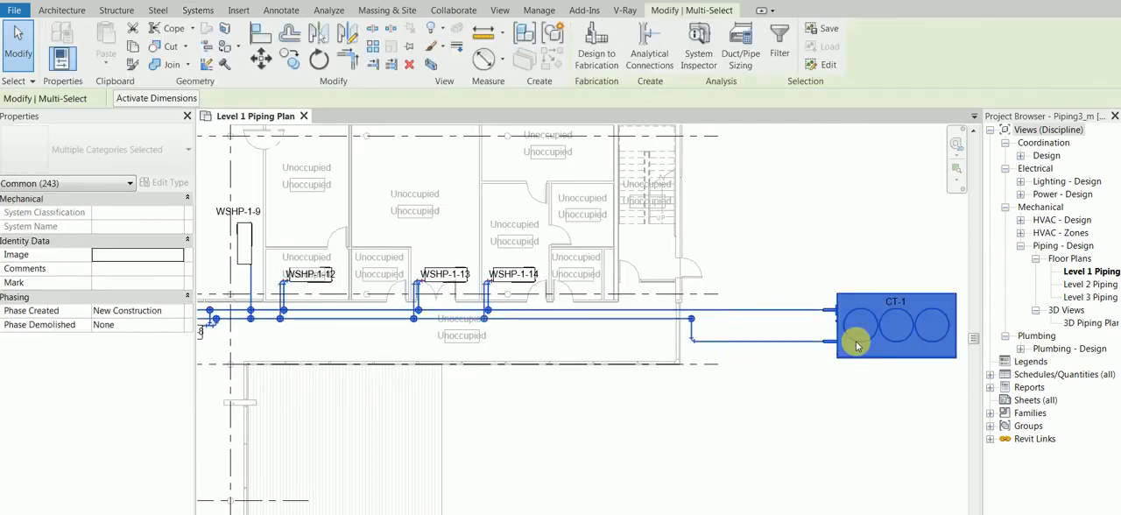
click(753, 39)
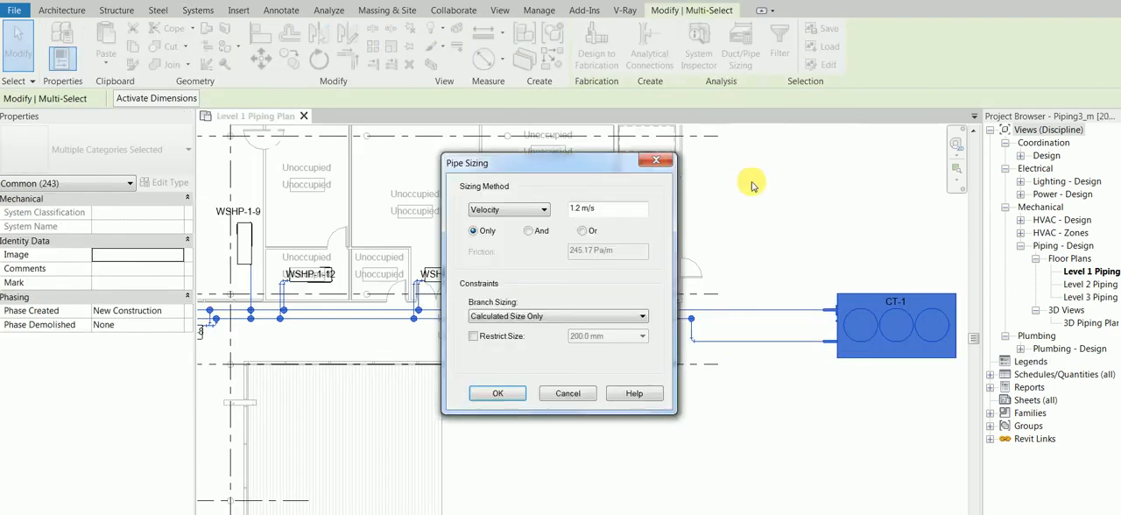
click(535, 211)
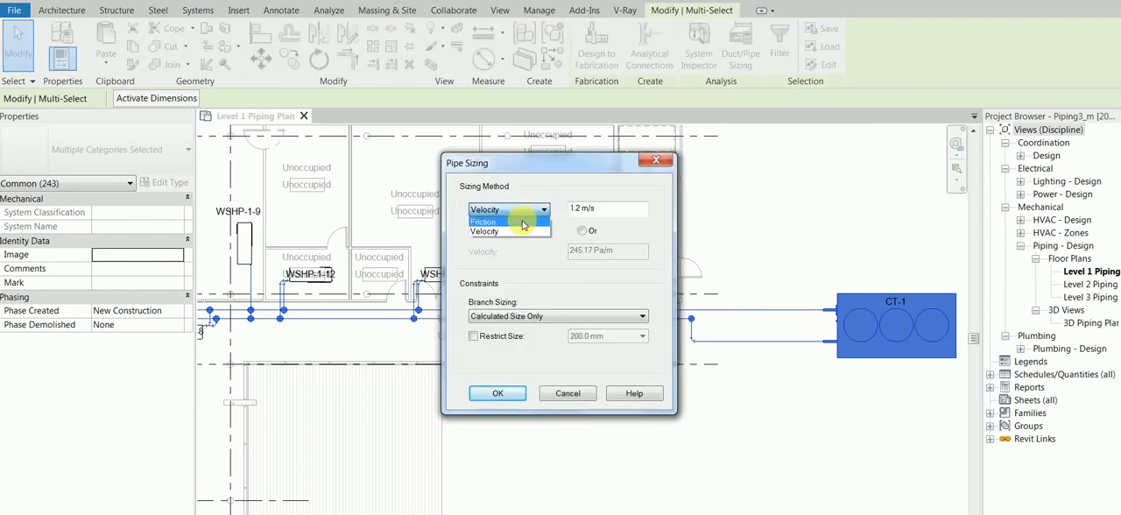
click(522, 222)
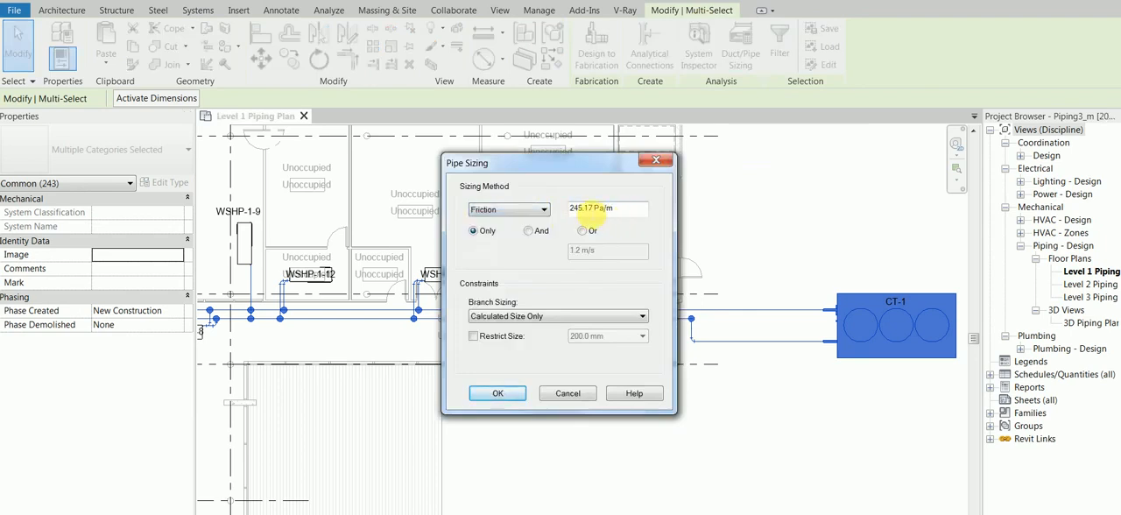
drag(590, 207, 567, 207)
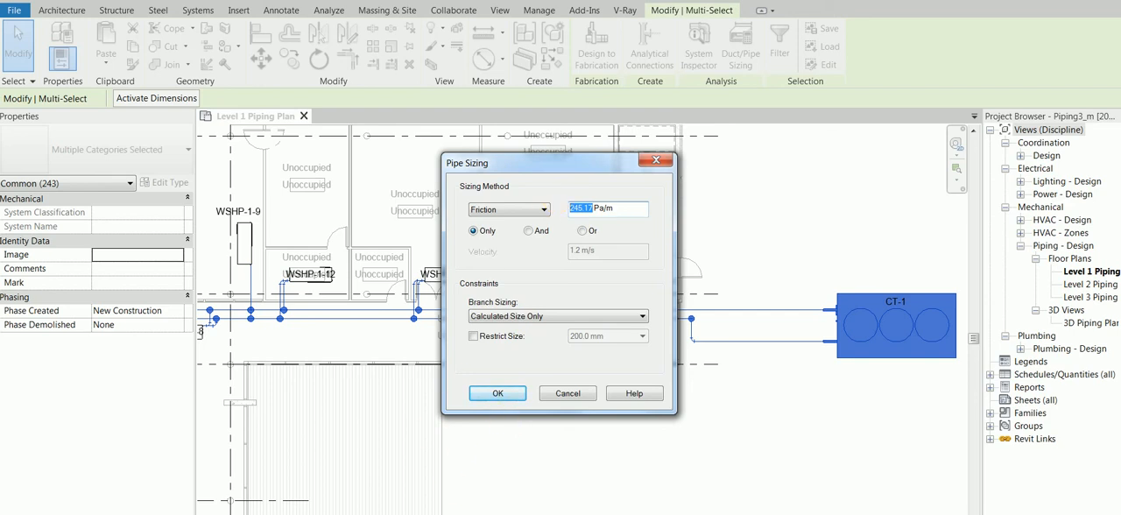
click(440, 513)
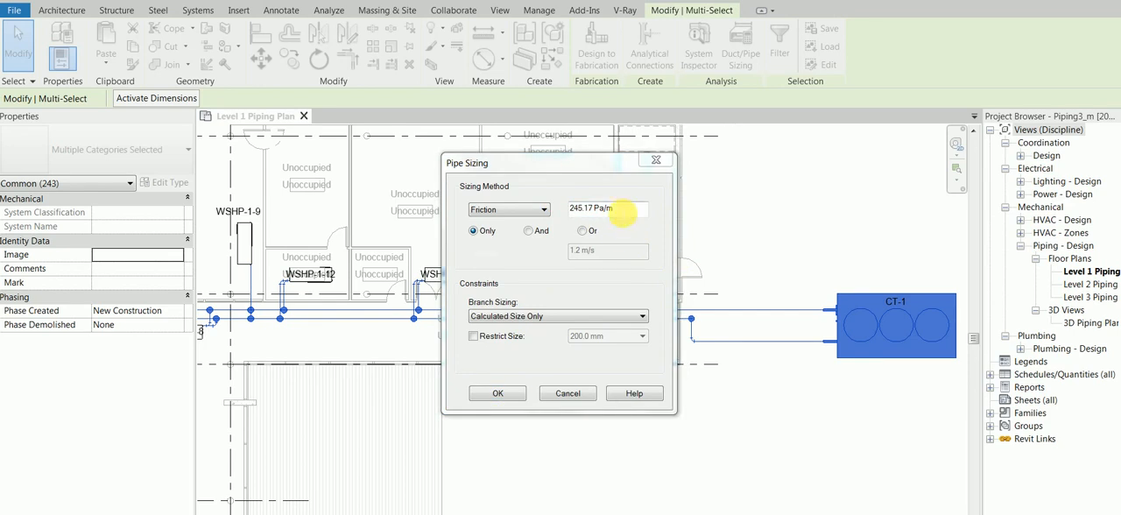
click(617, 210)
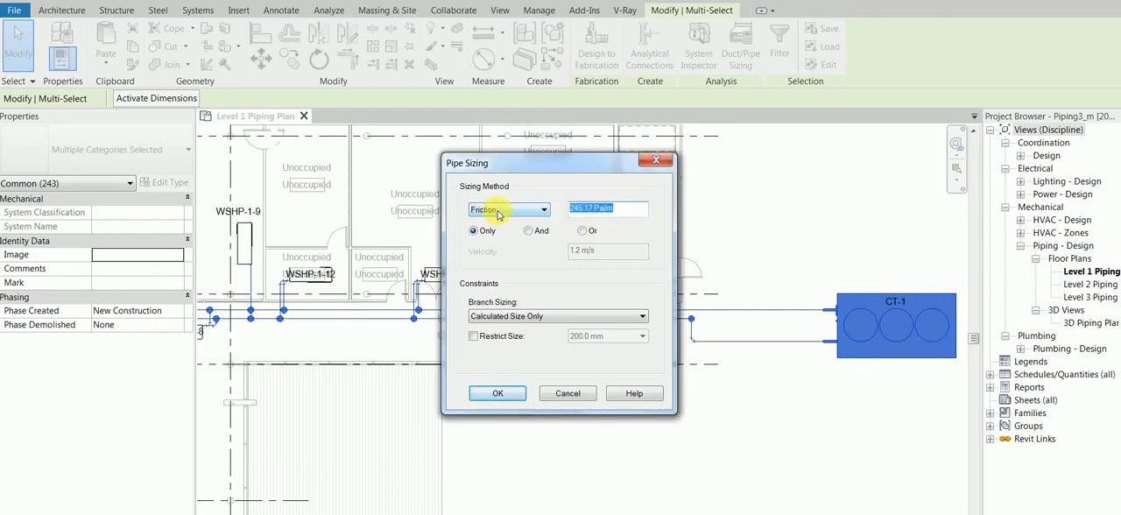
click(567, 393)
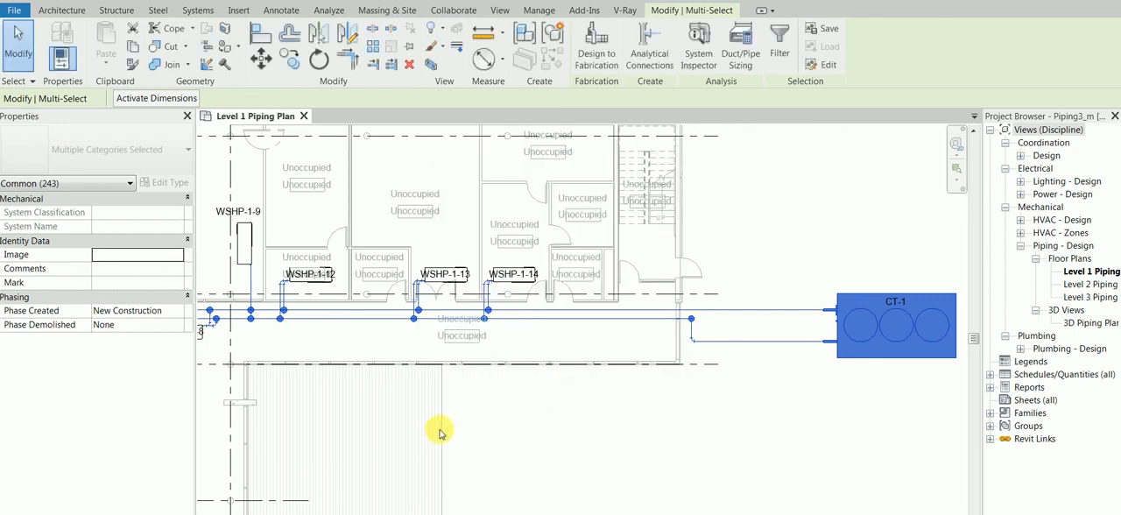
click(793, 230)
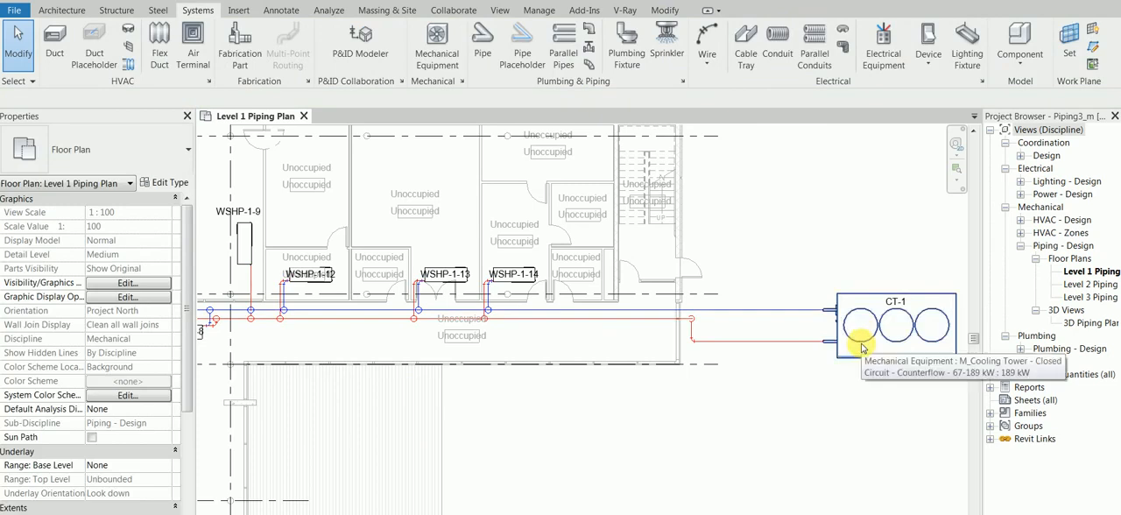
Reselect CT-1 with its whole connected piping network and open the pipe sizing settings for it.
key(Tab)
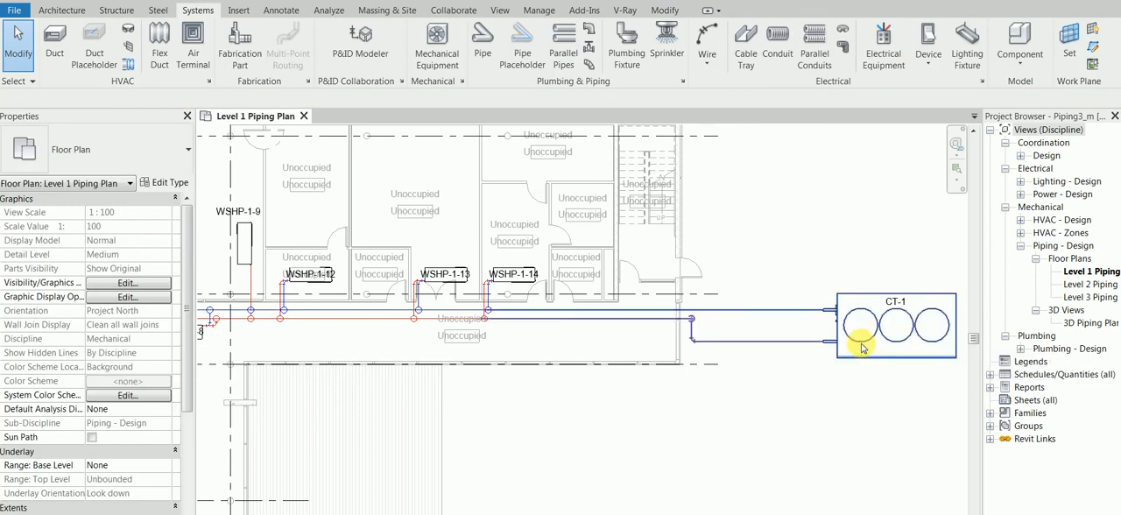
key(Tab)
click(861, 347)
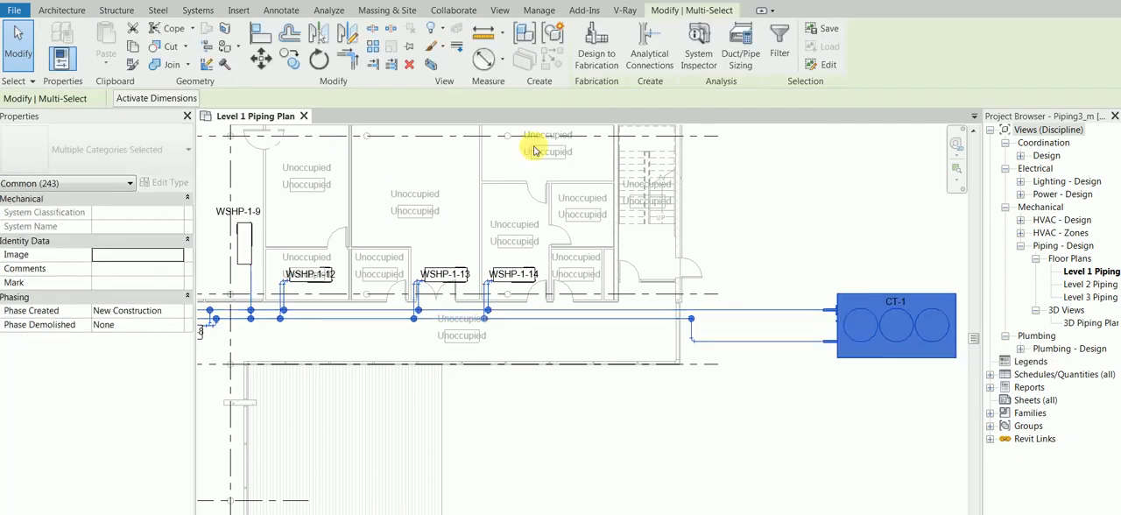
click(741, 62)
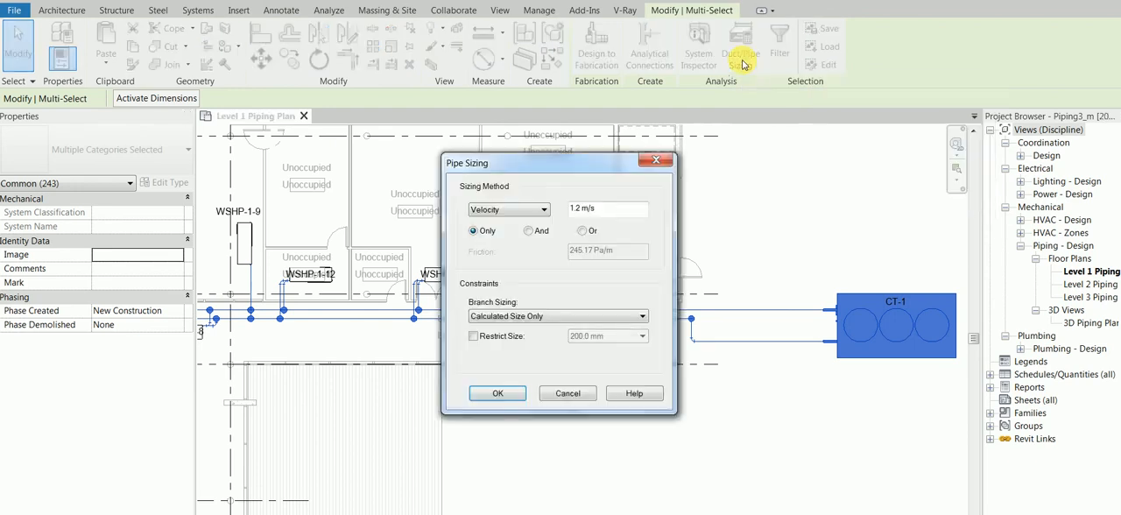
Set the sizing method to Friction at 245 Pa/m and combine it with the velocity criterion using And.
click(504, 210)
click(501, 229)
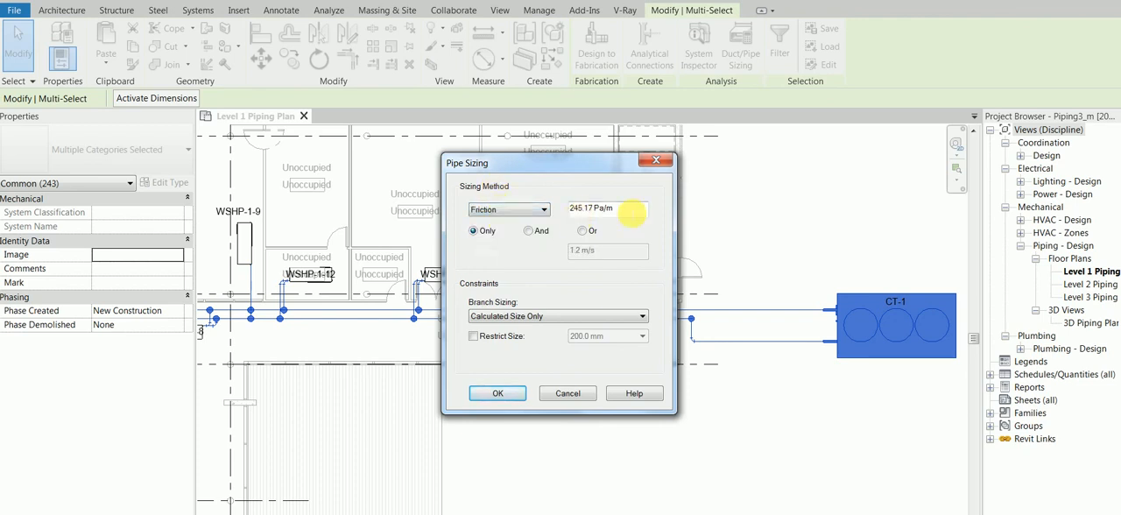
drag(625, 213, 570, 213)
click(600, 214)
click(596, 213)
double_click(580, 209)
text(245)
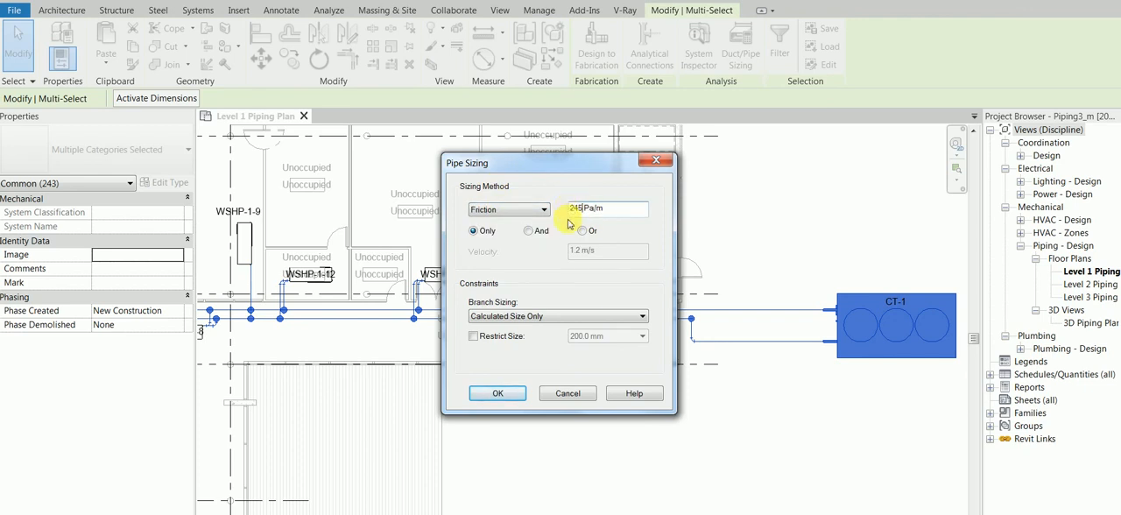
click(527, 231)
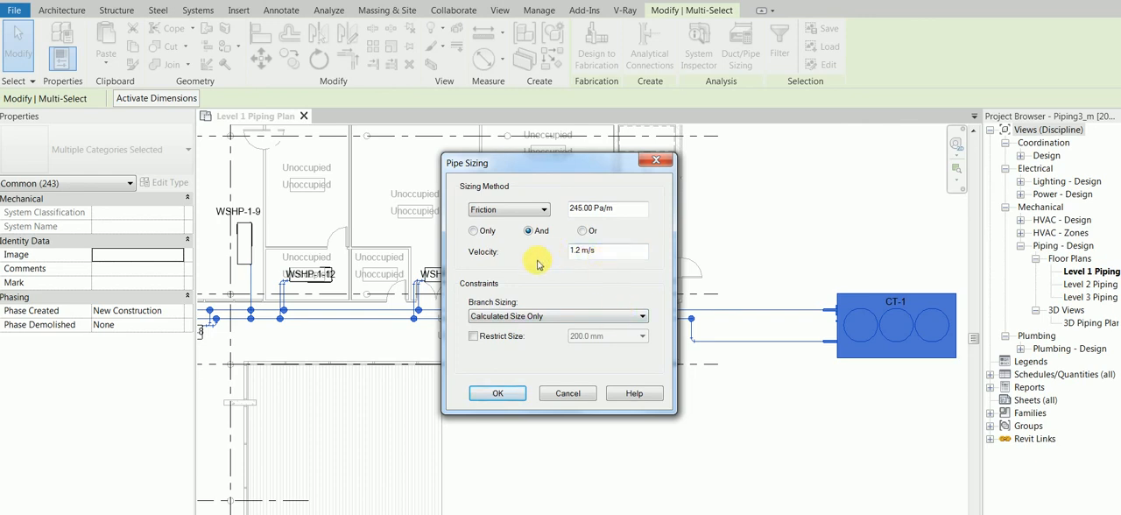
Set branch sizing to Match Connector Size, apply the sizing to the network and clear the selection.
click(508, 317)
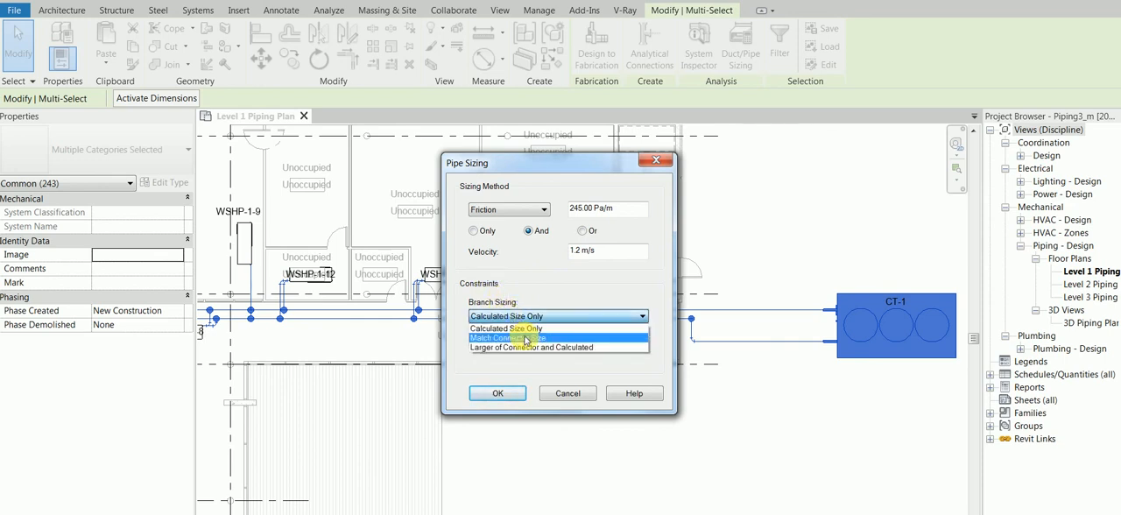
click(526, 339)
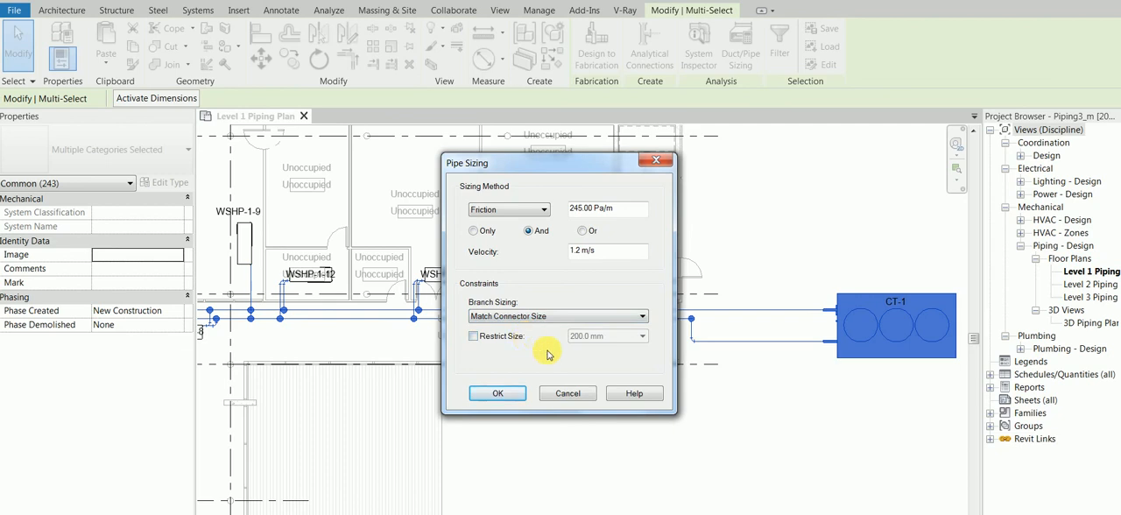
click(497, 394)
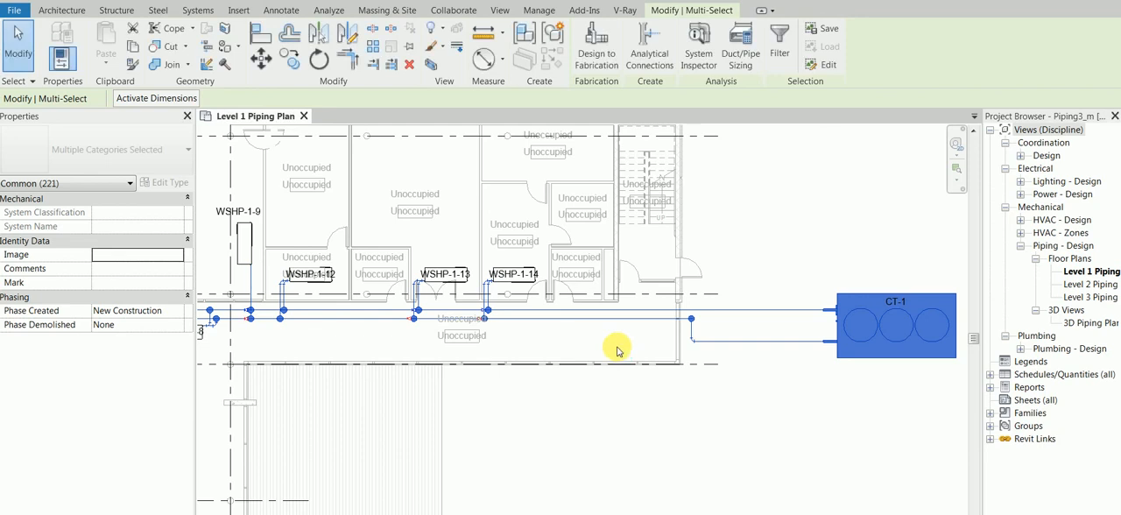
click(620, 344)
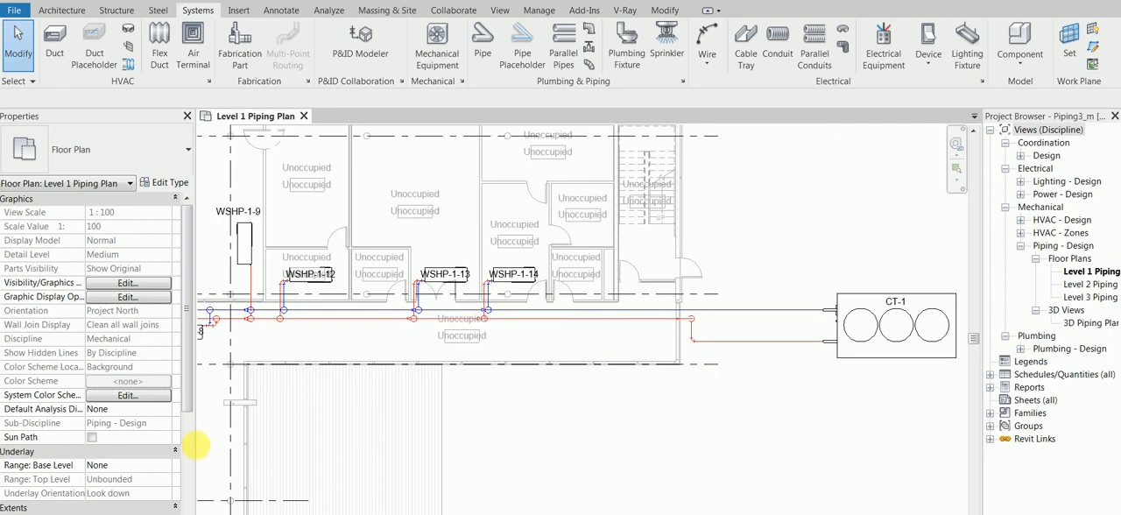
Exclude Display Model, Detail Level and Parts Visibility from the Piping Plan view template assigned to the Level 1 plan.
scroll(188, 419, down, 1)
drag(188, 418, 192, 514)
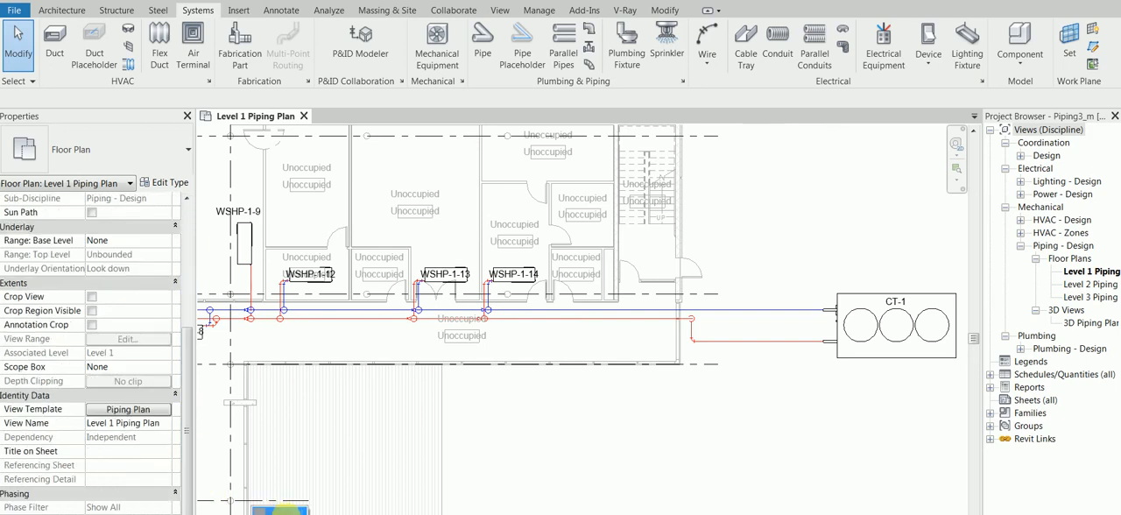
click(138, 409)
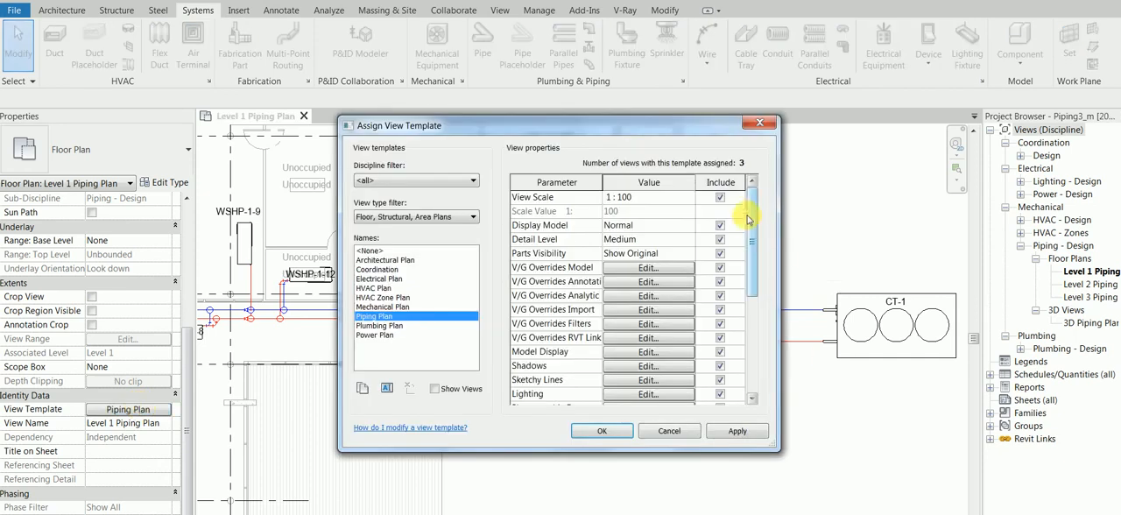
click(720, 225)
click(719, 239)
click(720, 253)
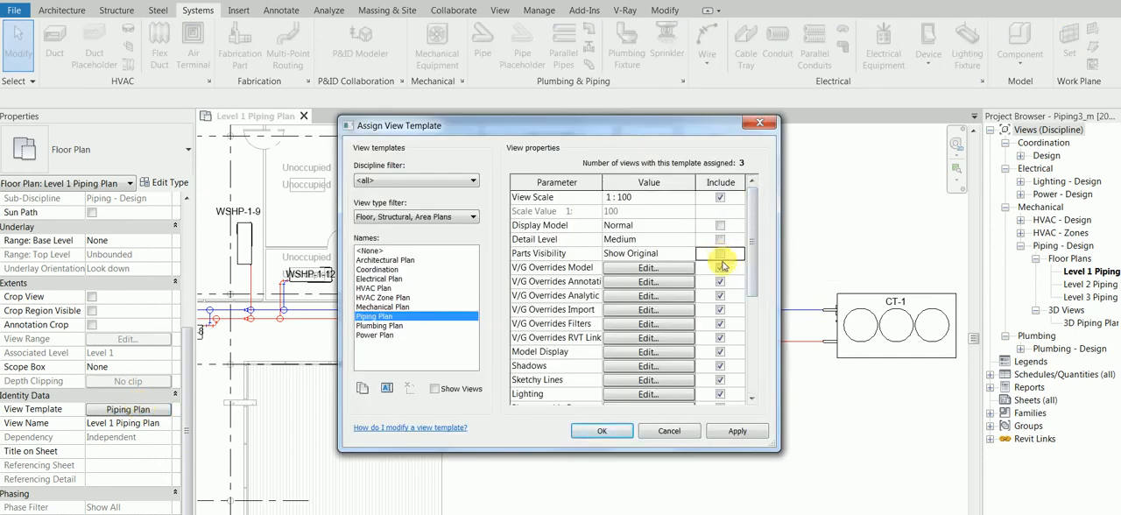
click(604, 430)
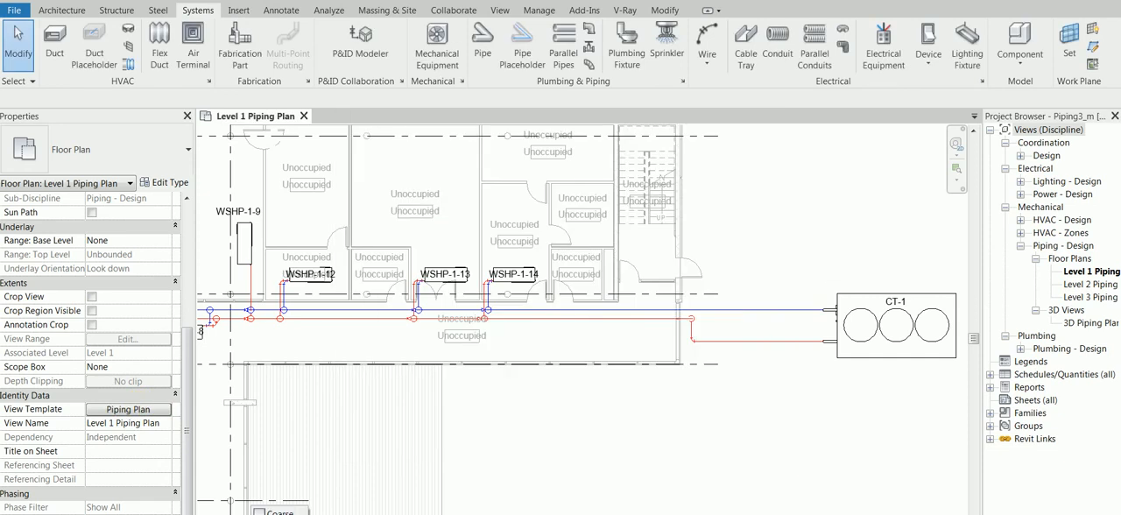
Check the diameter and flow properties of the hydronic return pipe connected to CT-1.
scroll(739, 319, up, 2)
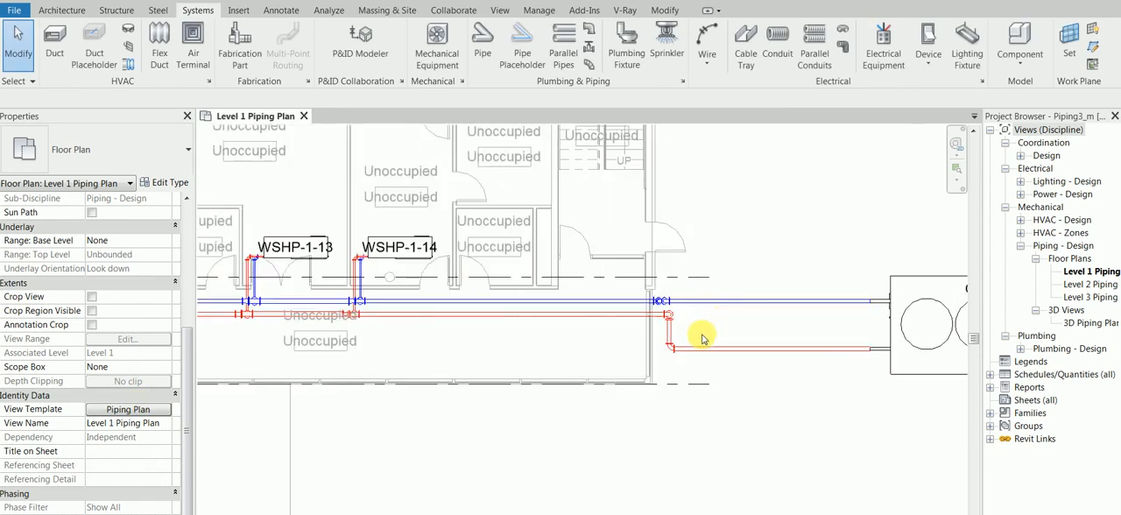
scroll(702, 339, up, 3)
scroll(687, 289, down, 2)
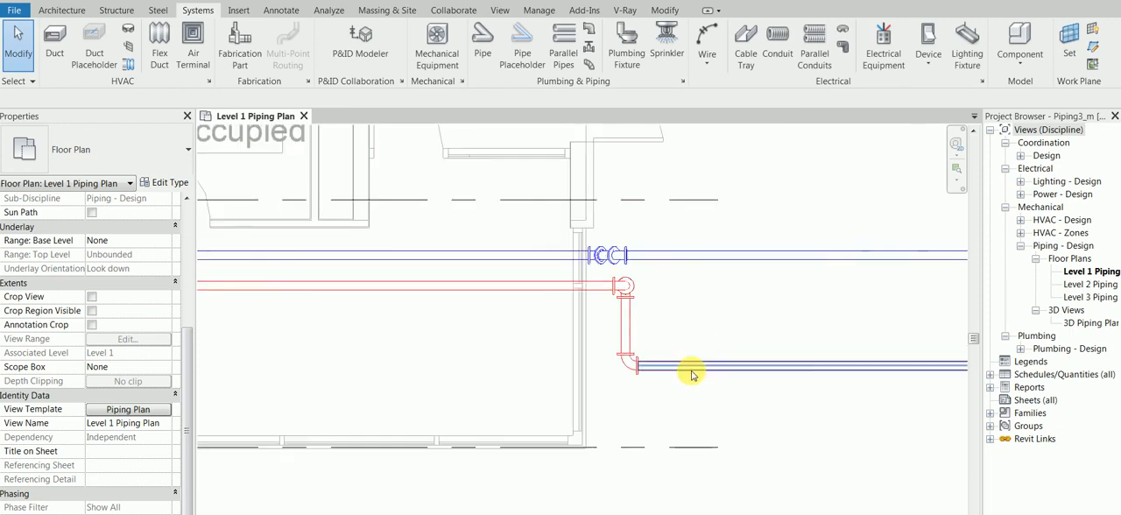
click(742, 361)
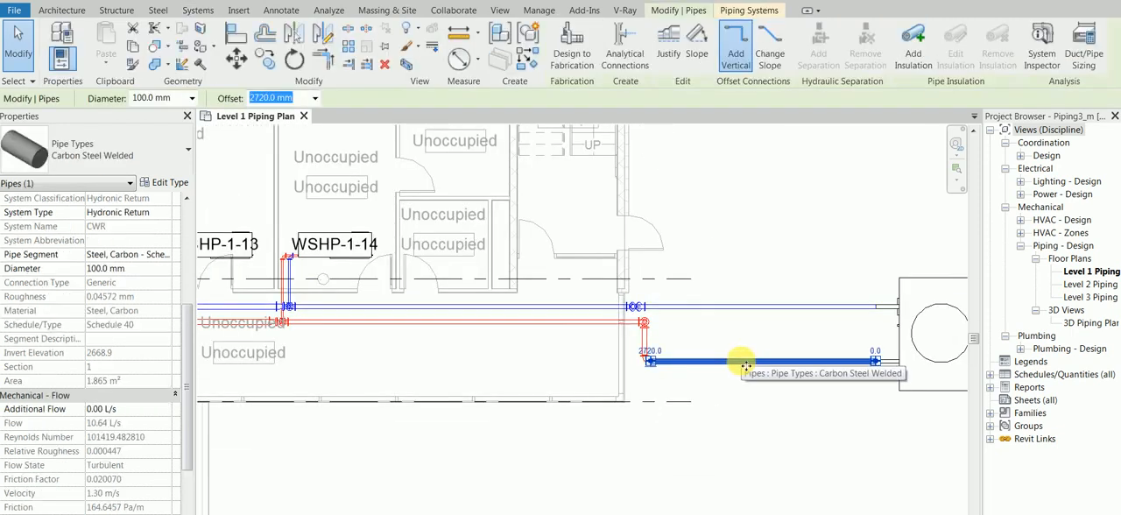
scroll(385, 354, down, 1)
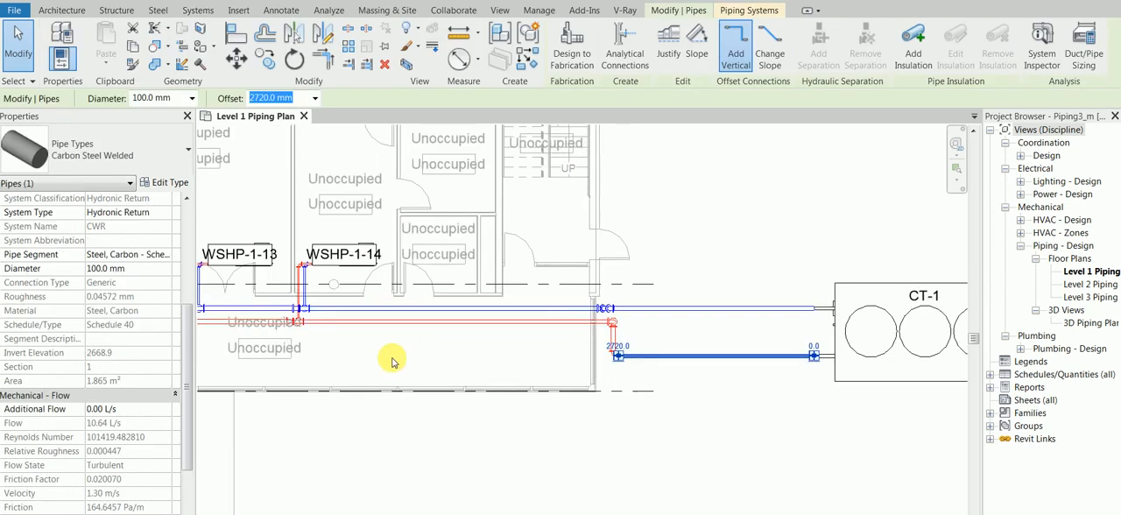
click(385, 367)
Follow the return main past WSHP-1-8 and examine pipes along its perpendicular run.
mouse_move(504, 324)
middle_down()
mouse_move(543, 300)
mouse_move(748, 242)
middle_up()
middle_drag(302, 286, 661, 266)
scroll(357, 302, up, 2)
click(347, 330)
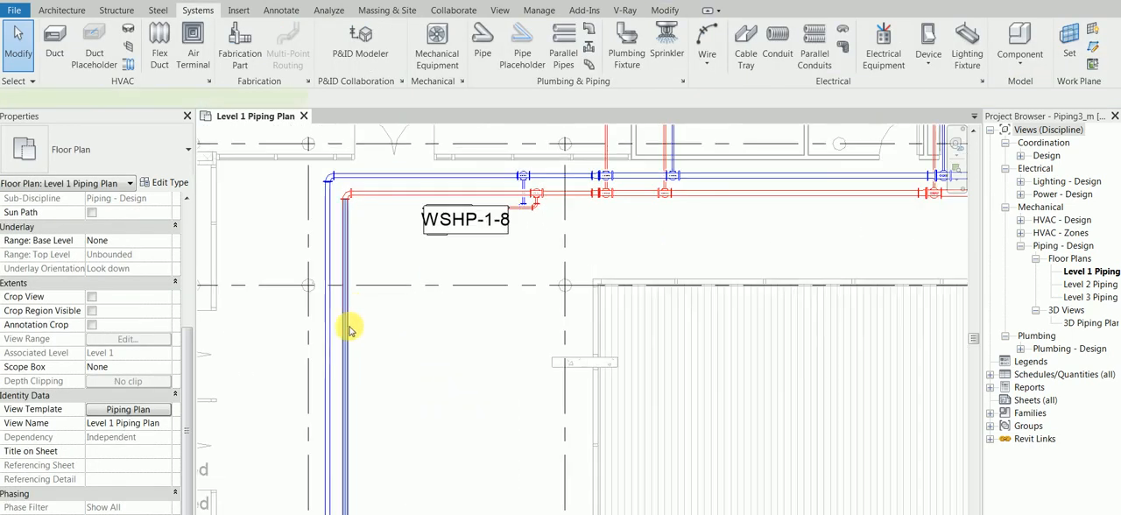
scroll(352, 403, down, 4)
middle_drag(402, 456, 379, 245)
scroll(380, 282, down, 4)
mouse_move(416, 380)
middle_down()
mouse_move(412, 220)
mouse_move(352, 250)
middle_up()
scroll(351, 408, up, 4)
scroll(352, 372, up, 2)
click(353, 340)
click(733, 317)
Check the diameter and flow properties of the return pipe between WSHP-1-2 and WSHP-1-1 at the end of the run.
scroll(737, 308, down, 2)
middle_drag(738, 304, 516, 280)
scroll(516, 280, down, 1)
scroll(675, 340, down, 2)
middle_drag(728, 359, 560, 355)
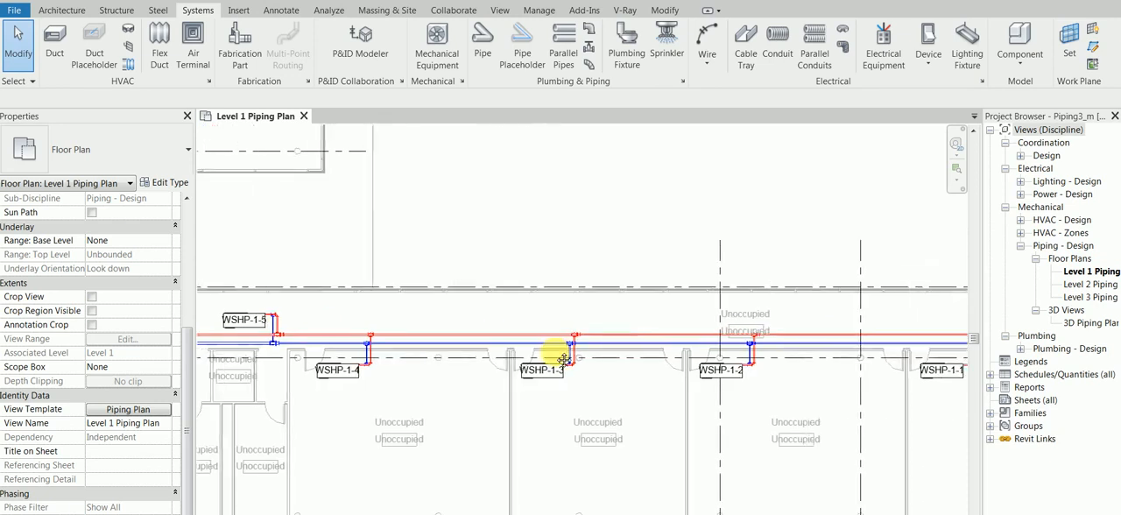
scroll(821, 328, up, 1)
middle_drag(821, 328, 560, 328)
scroll(700, 328, up, 1)
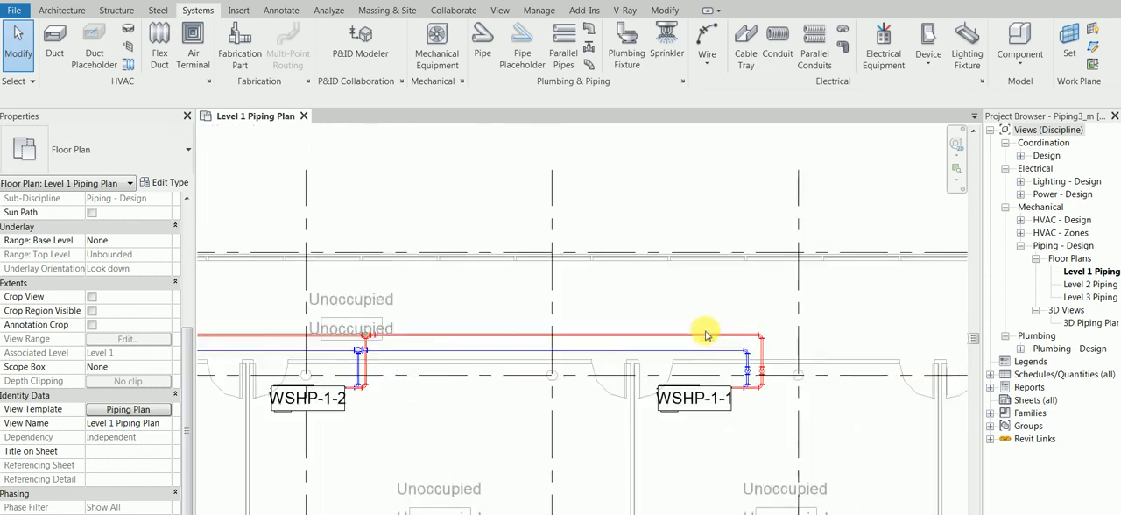
click(708, 331)
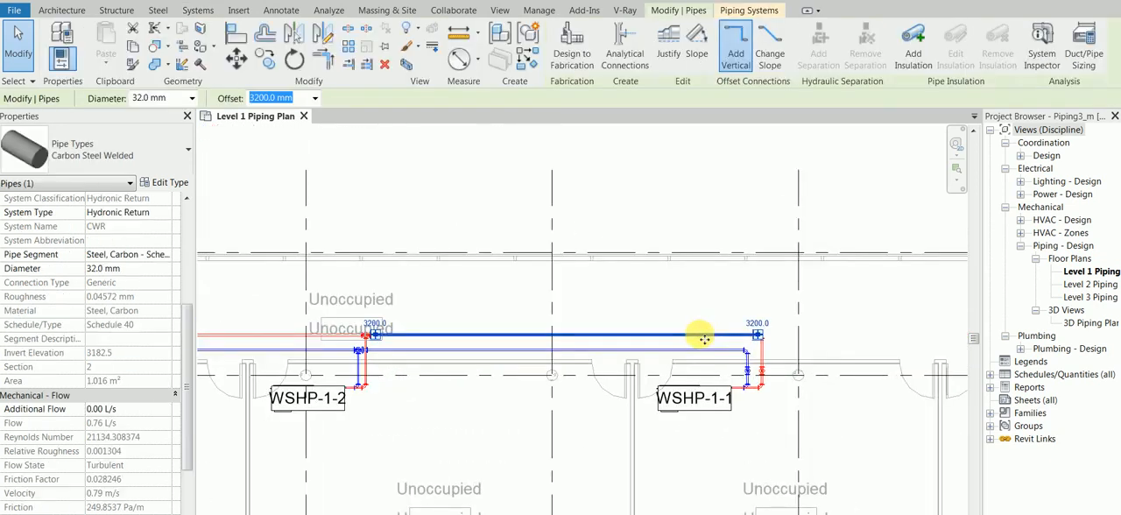
click(508, 212)
scroll(485, 282, down, 6)
middle_drag(402, 241, 523, 221)
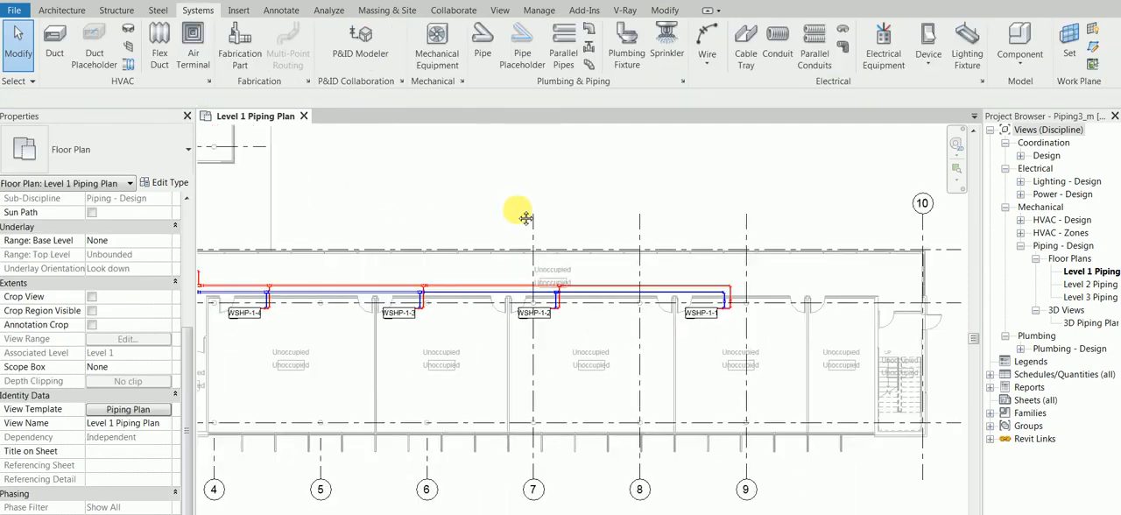